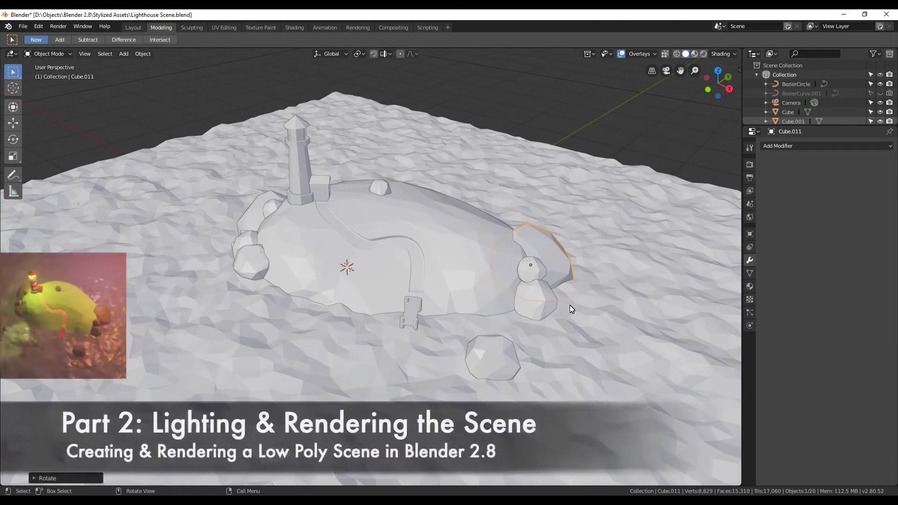
- Assign the existing Material to the rock and lower its Base Color value to 0.347
{"action": "left_click", "coordinate": [751, 287]}
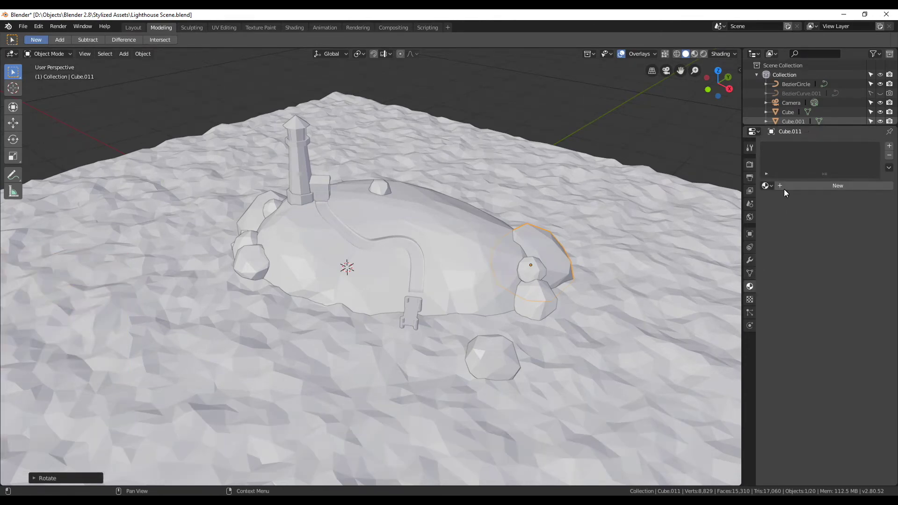
{"action": "left_click", "coordinate": [767, 186]}
{"action": "left_click", "coordinate": [776, 201]}
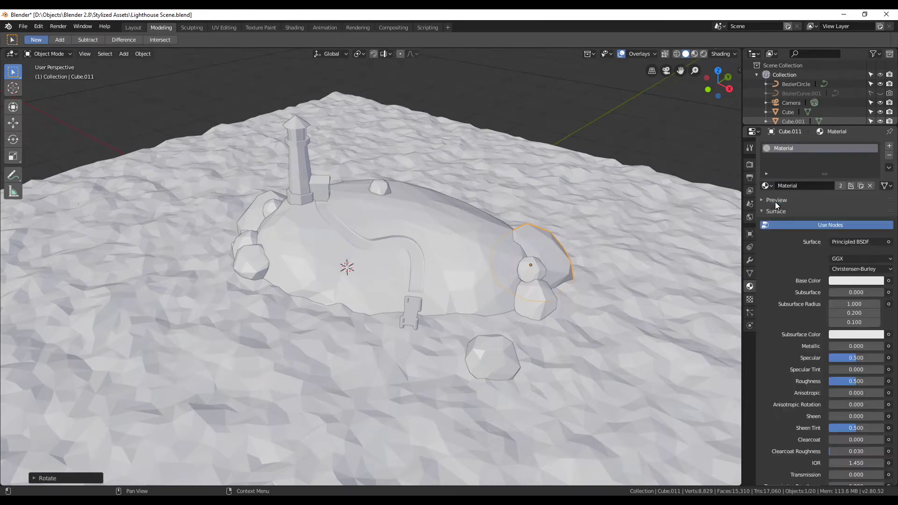
{"action": "left_click", "coordinate": [845, 282]}
{"action": "left_click_drag", "start_coordinate": [876, 169], "coordinate": [876, 195]}
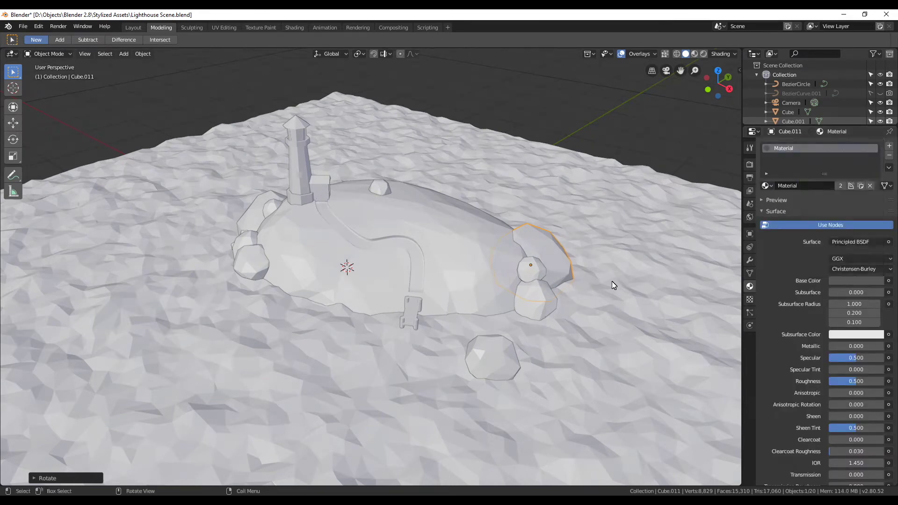
- Switch the viewport to Material Preview shading and select the small rock on the right
{"action": "middle_click_drag", "start_coordinate": [597, 283], "coordinate": [669, 97]}
{"action": "left_click", "coordinate": [695, 54]}
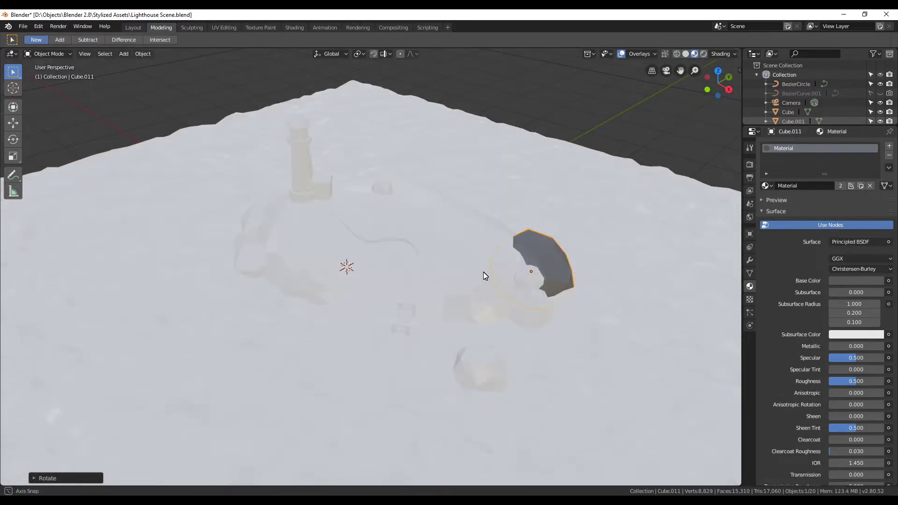
{"action": "left_click", "coordinate": [538, 287]}
- Give the small rock, the larger rock below it and the lower rock the grey Material
{"action": "left_click", "coordinate": [767, 186]}
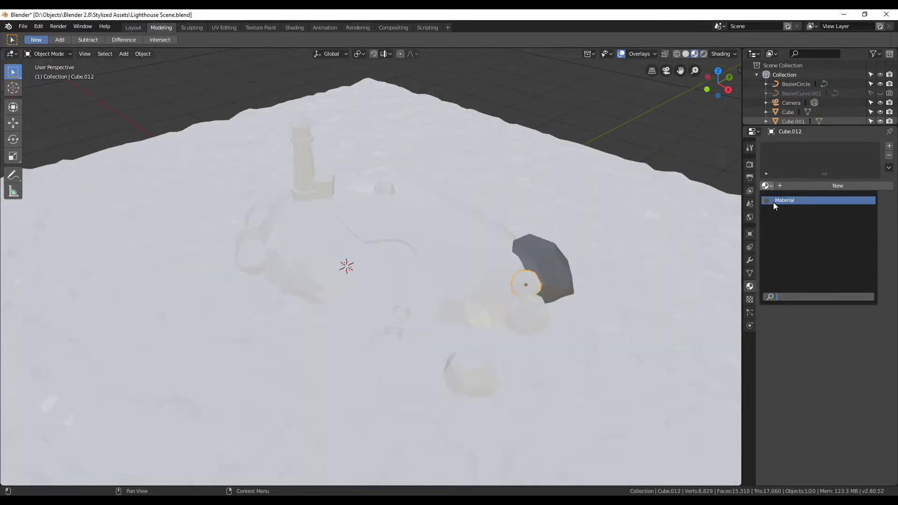
{"action": "left_click", "coordinate": [773, 202]}
{"action": "left_click", "coordinate": [526, 314]}
{"action": "left_click", "coordinate": [767, 185]}
{"action": "left_click", "coordinate": [771, 205]}
{"action": "left_click", "coordinate": [470, 376]}
{"action": "left_click", "coordinate": [773, 186]}
{"action": "left_click", "coordinate": [774, 202]}
- Apply the grey Material to the rocks on the far side of the island
{"action": "middle_click_drag", "start_coordinate": [384, 253], "coordinate": [335, 239]}
{"action": "left_click", "coordinate": [711, 197]}
{"action": "left_click", "coordinate": [767, 186]}
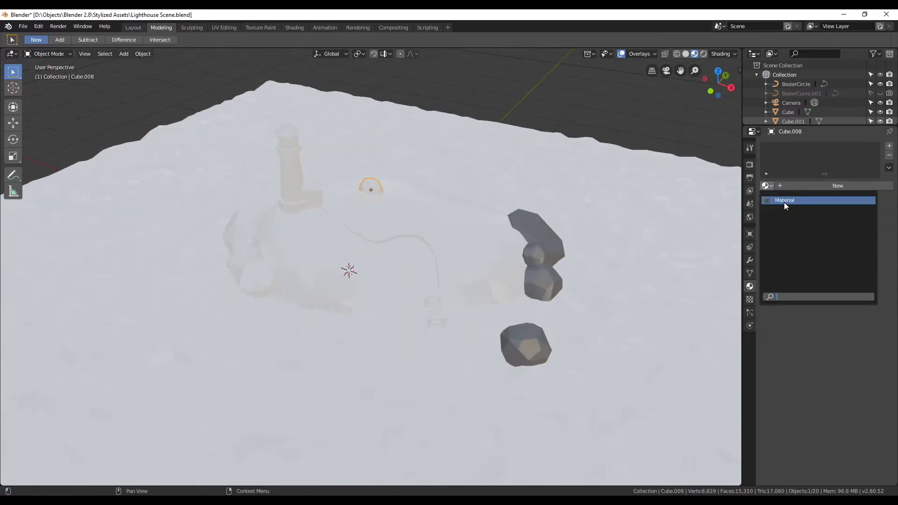
{"action": "left_click", "coordinate": [786, 206]}
{"action": "middle_click_drag", "start_coordinate": [468, 281], "coordinate": [374, 272]}
{"action": "left_click", "coordinate": [317, 318]}
{"action": "left_click", "coordinate": [250, 290], "text": "shift"}
- Give the big left rock and the remaining small rocks the grey Material
{"action": "left_click", "coordinate": [767, 185]}
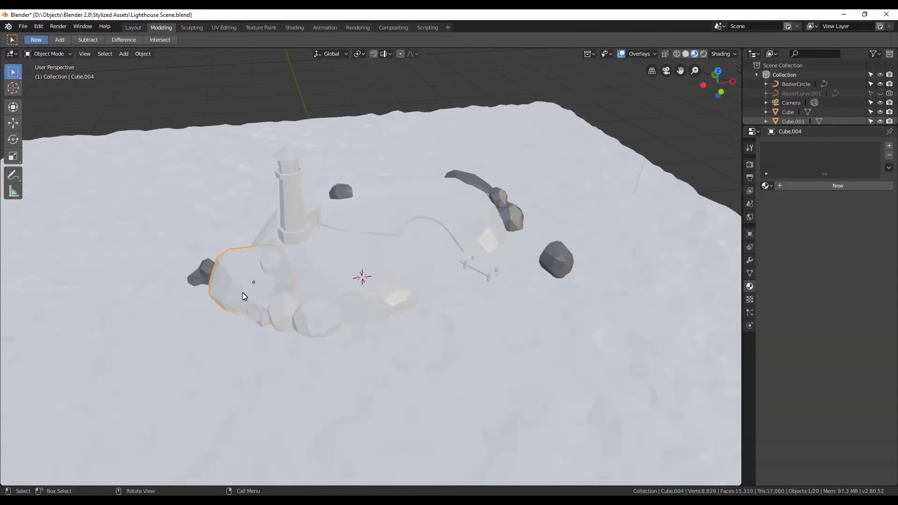
{"action": "left_click", "coordinate": [272, 263]}
{"action": "left_click", "coordinate": [766, 187]}
{"action": "left_click", "coordinate": [784, 201]}
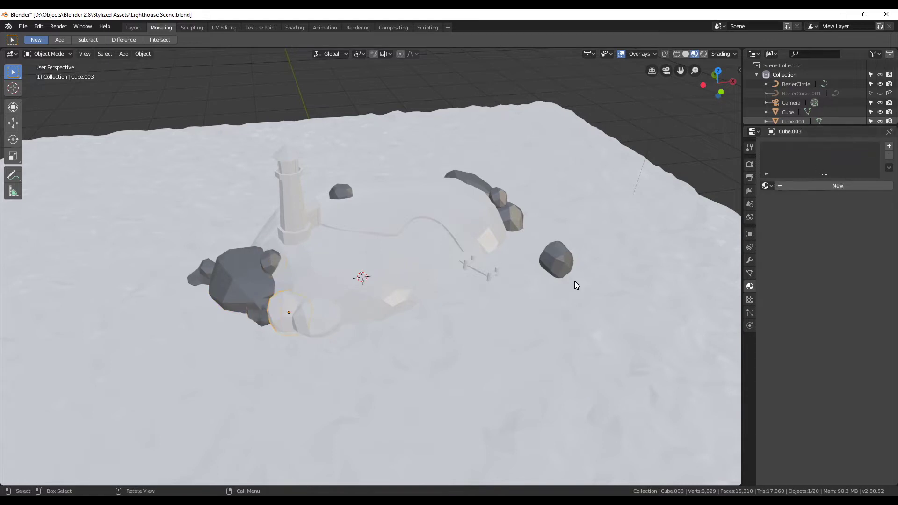
{"action": "left_click", "coordinate": [301, 317]}
{"action": "left_click", "coordinate": [767, 186]}
{"action": "left_click", "coordinate": [785, 200]}
{"action": "mouse_move", "coordinate": [445, 299]}
{"action": "middle_mouse_down"}
{"action": "mouse_move", "coordinate": [420, 319]}
{"action": "mouse_move", "coordinate": [457, 299]}
{"action": "middle_mouse_up"}
{"action": "left_click", "coordinate": [454, 299]}
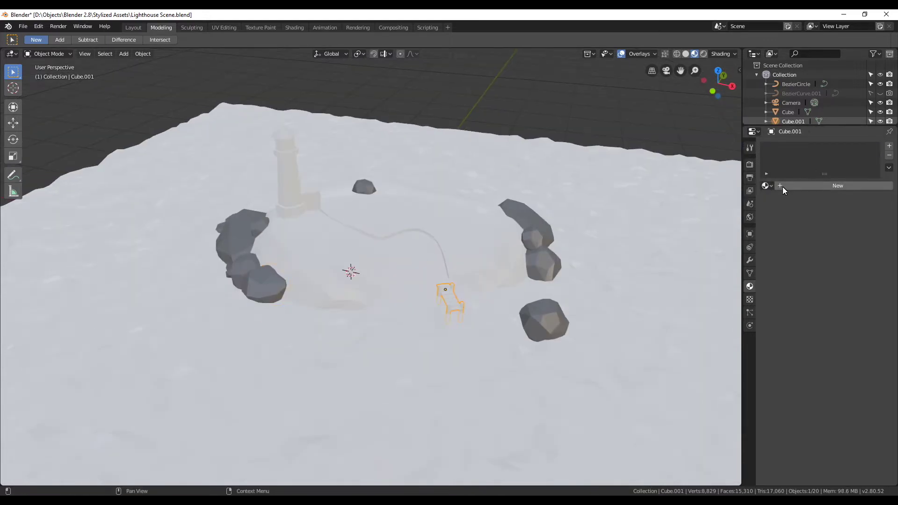
- Create an orange material named Pier for the pier
{"action": "left_click", "coordinate": [796, 186]}
{"action": "double_click", "coordinate": [806, 186]}
{"action": "type", "text": "Pier"}
{"action": "key", "text": "Return"}
{"action": "left_click", "coordinate": [856, 281]}
{"action": "left_click", "coordinate": [829, 201]}
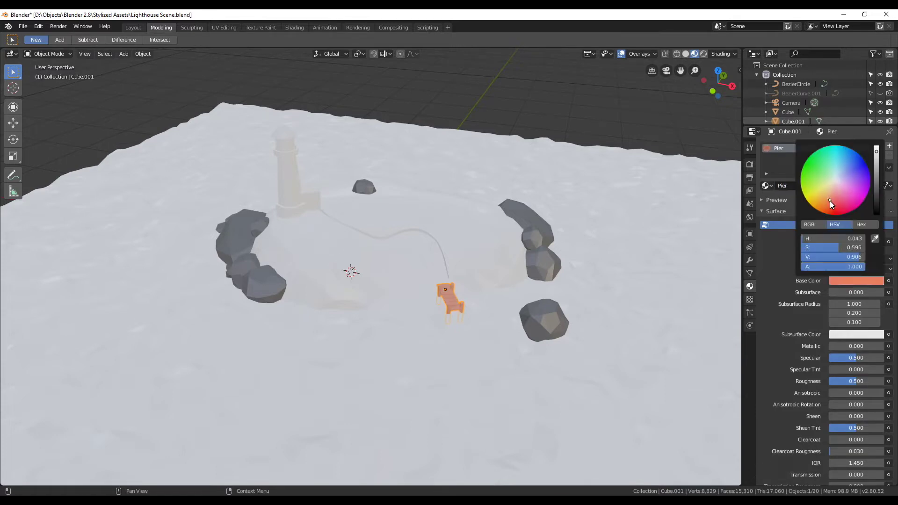
- Give the island plane a new sandy orange-beige Island material
{"action": "left_click", "coordinate": [411, 337]}
{"action": "middle_click_drag", "start_coordinate": [411, 336], "coordinate": [343, 290]}
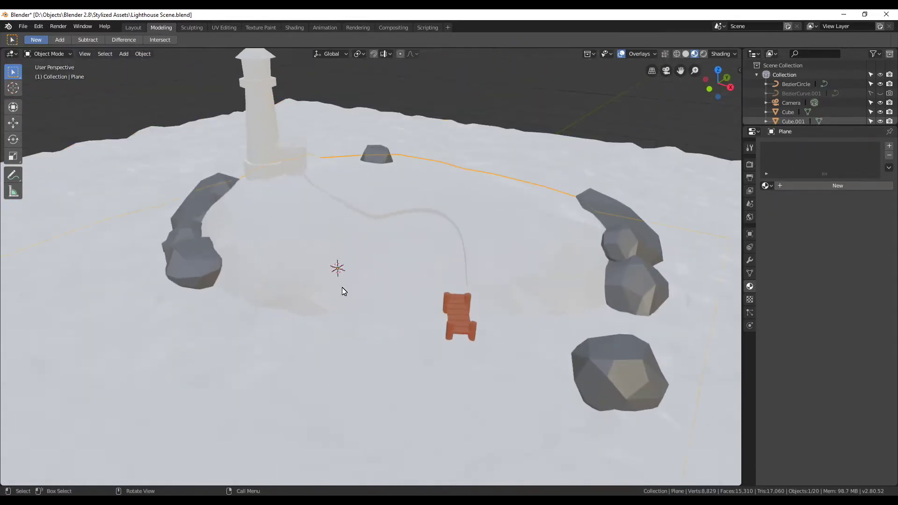
{"action": "scroll", "coordinate": [337, 283], "scroll_direction": "up", "scroll_amount": 4}
{"action": "left_click", "coordinate": [815, 187]}
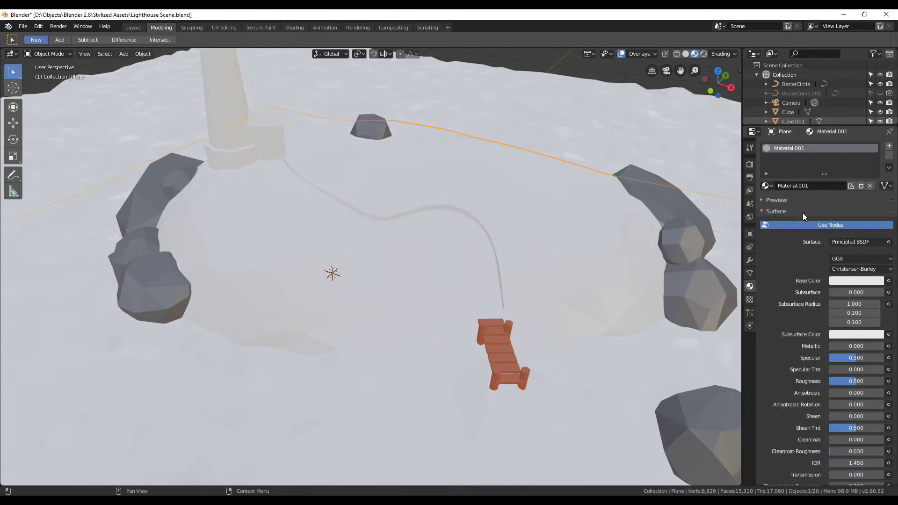
{"action": "left_click", "coordinate": [845, 280]}
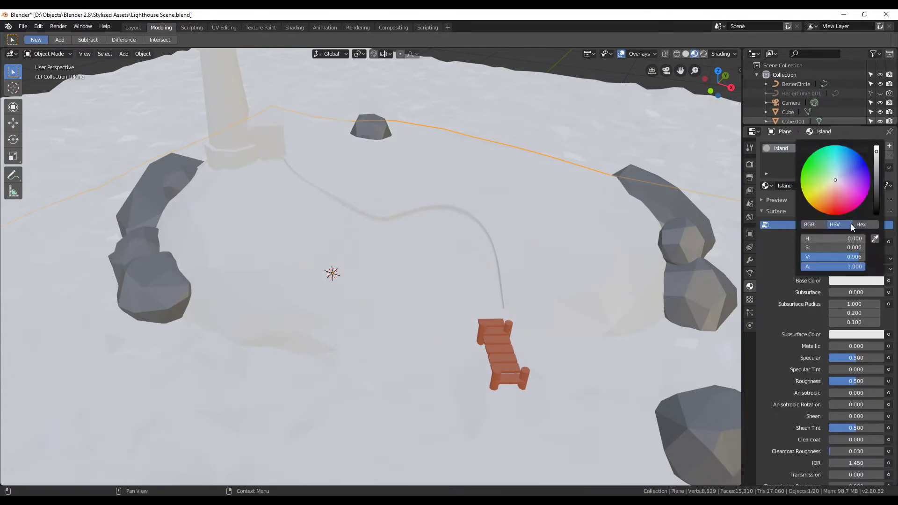
{"action": "left_click", "coordinate": [827, 192]}
- Create a grey material named Lighthouse Base for the lighthouse cylinder
{"action": "left_click", "coordinate": [244, 147]}
{"action": "middle_click_drag", "start_coordinate": [245, 146], "coordinate": [328, 210]}
{"action": "scroll", "coordinate": [327, 211], "scroll_direction": "up", "scroll_amount": 4}
{"action": "double_click", "coordinate": [800, 186]}
{"action": "type", "text": "Lighthouse Base"}
{"action": "key", "text": "Return"}
{"action": "left_click", "coordinate": [856, 281]}
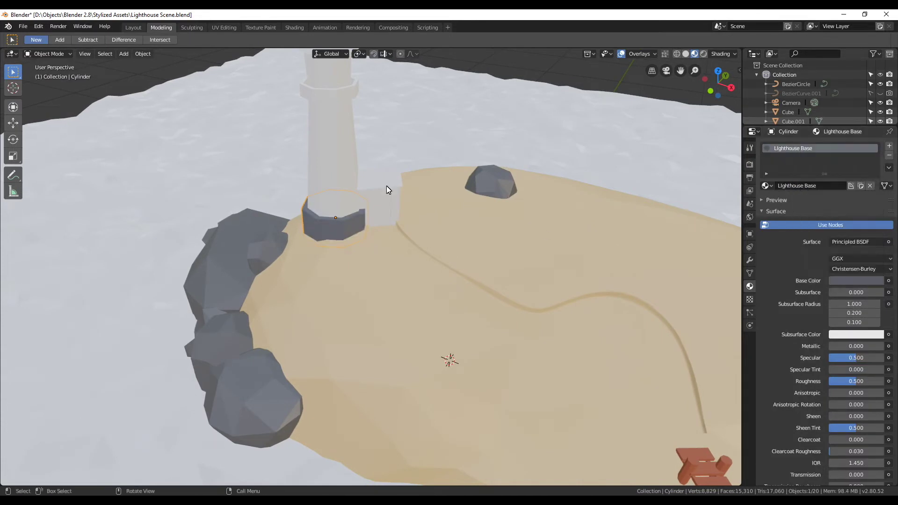
- Create a House material with a salmon-red base colour for the cube beside the lighthouse
{"action": "left_click", "coordinate": [382, 206]}
{"action": "key", "text": "KP_Decimal"}
{"action": "left_click", "coordinate": [795, 186]}
{"action": "double_click", "coordinate": [798, 187]}
{"action": "type", "text": "House"}
{"action": "key", "text": "Return"}
{"action": "scroll", "coordinate": [551, 284], "scroll_direction": "up", "scroll_amount": 1}
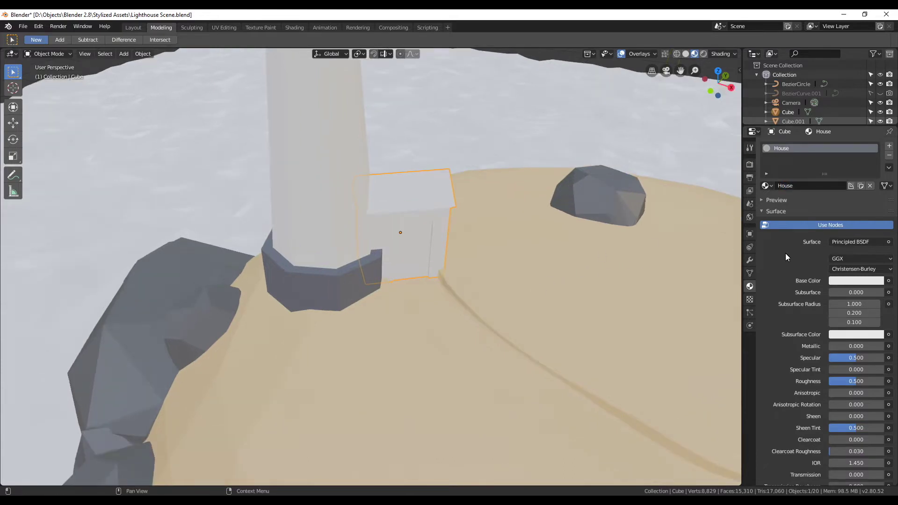
{"action": "left_click", "coordinate": [846, 280]}
{"action": "left_click_drag", "start_coordinate": [837, 195], "coordinate": [834, 204]}
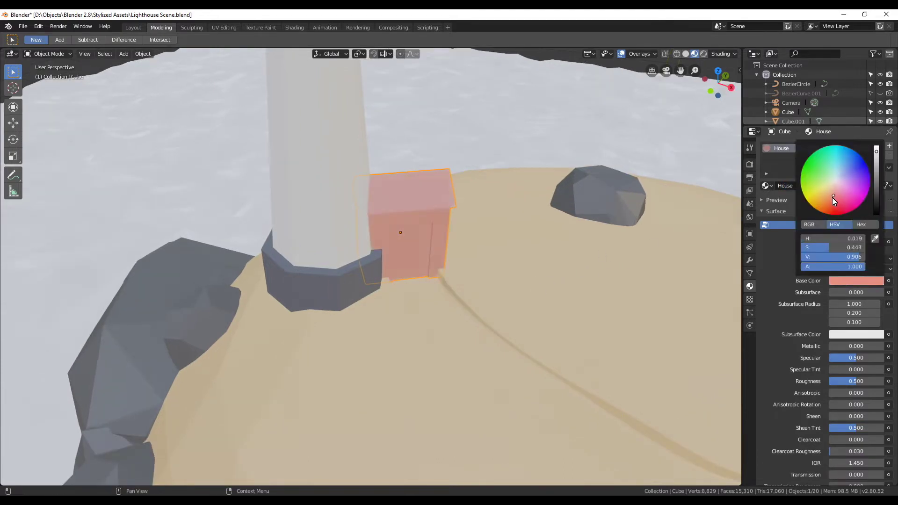
{"action": "key", "text": "Tab"}
{"action": "scroll", "coordinate": [467, 250], "scroll_direction": "up", "scroll_amount": 3}
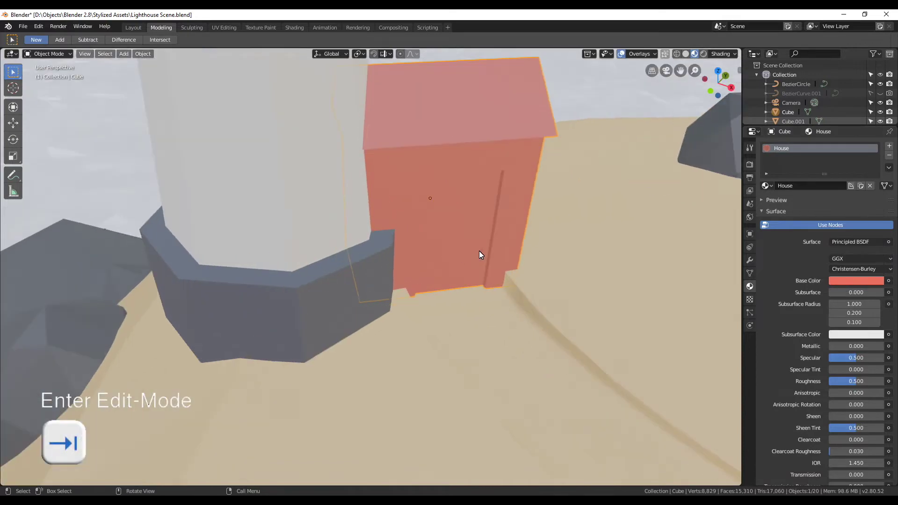
- Add a black material named Black and assign it to the door and window faces
{"action": "scroll", "coordinate": [503, 252], "scroll_direction": "up", "scroll_amount": 2}
{"action": "scroll", "coordinate": [501, 235], "scroll_direction": "up", "scroll_amount": 1}
{"action": "scroll", "coordinate": [501, 236], "scroll_direction": "down", "scroll_amount": 3}
{"action": "middle_click_drag", "start_coordinate": [487, 271], "coordinate": [444, 240]}
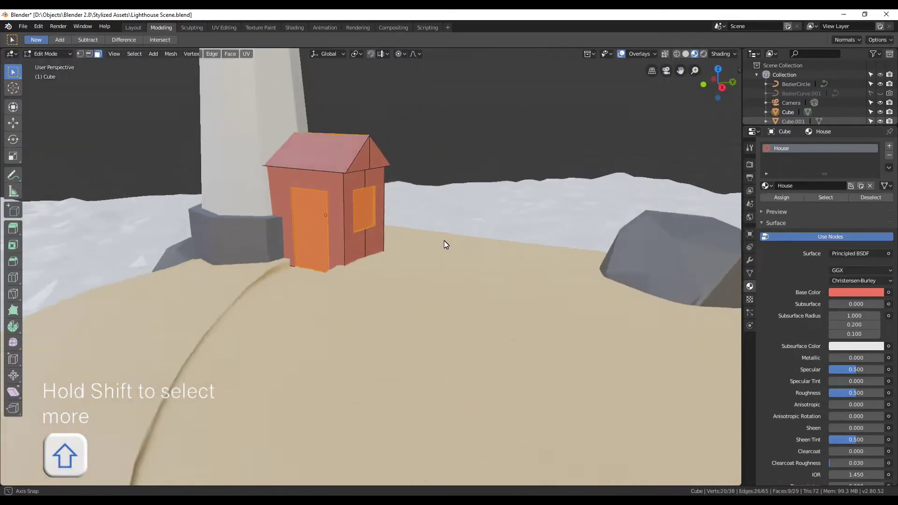
{"action": "scroll", "coordinate": [447, 243], "scroll_direction": "up", "scroll_amount": 1}
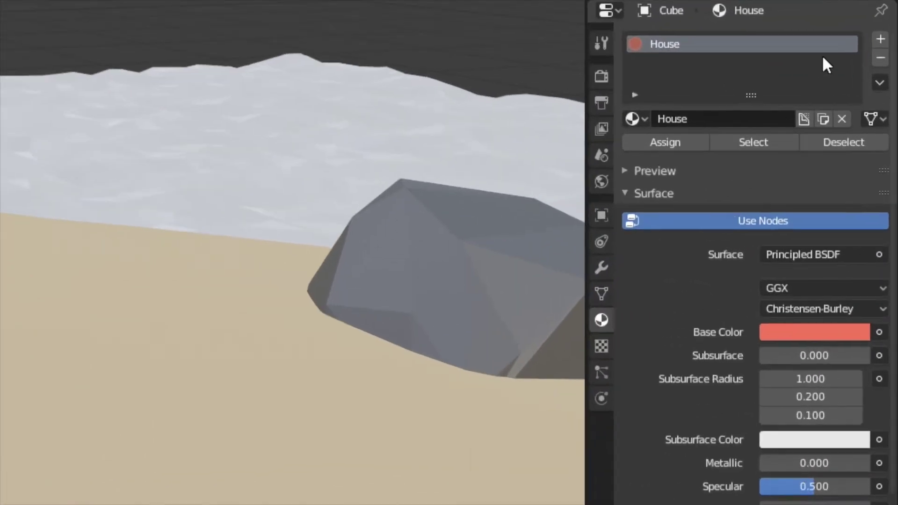
{"action": "left_click", "coordinate": [890, 146]}
{"action": "left_click", "coordinate": [679, 161]}
{"action": "type", "text": "Black"}
{"action": "key", "text": "Return"}
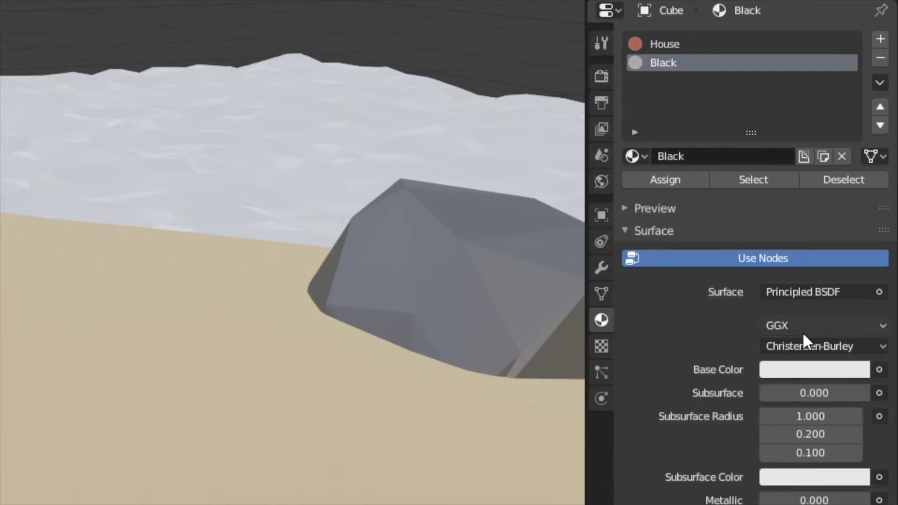
{"action": "left_click", "coordinate": [801, 369]}
{"action": "left_click", "coordinate": [854, 236]}
{"action": "left_click", "coordinate": [656, 181]}
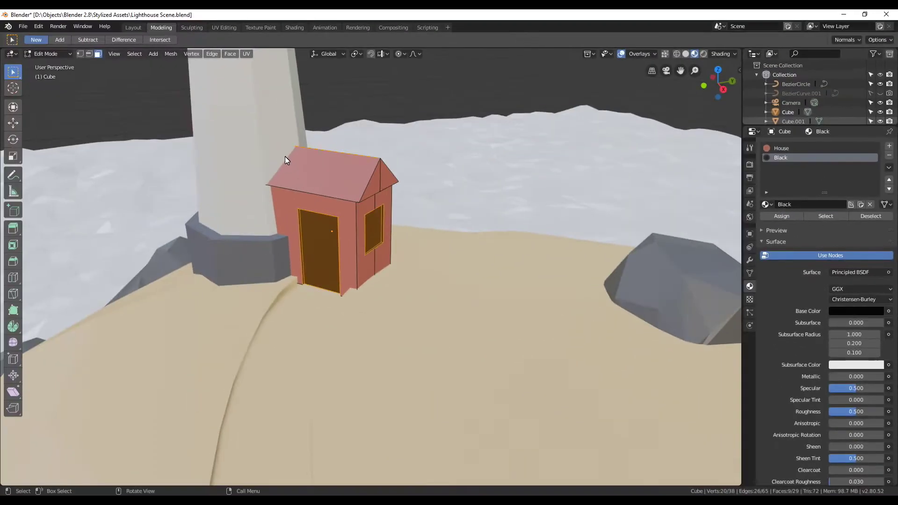
- Lighten the House material to pale pink and select the roof faces
{"action": "left_click", "coordinate": [781, 147]}
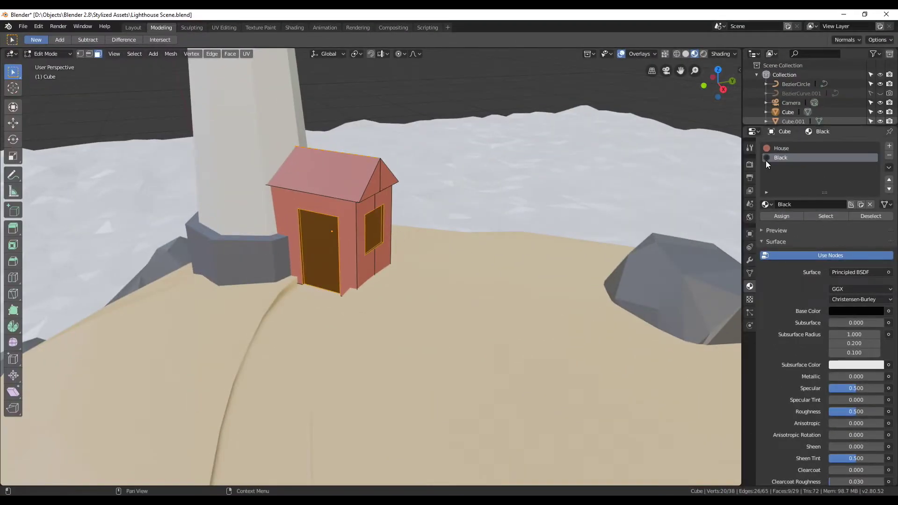
{"action": "left_click", "coordinate": [856, 311]}
{"action": "left_click", "coordinate": [832, 219]}
{"action": "middle_click_drag", "start_coordinate": [562, 220], "coordinate": [374, 187]}
{"action": "left_click", "coordinate": [281, 176]}
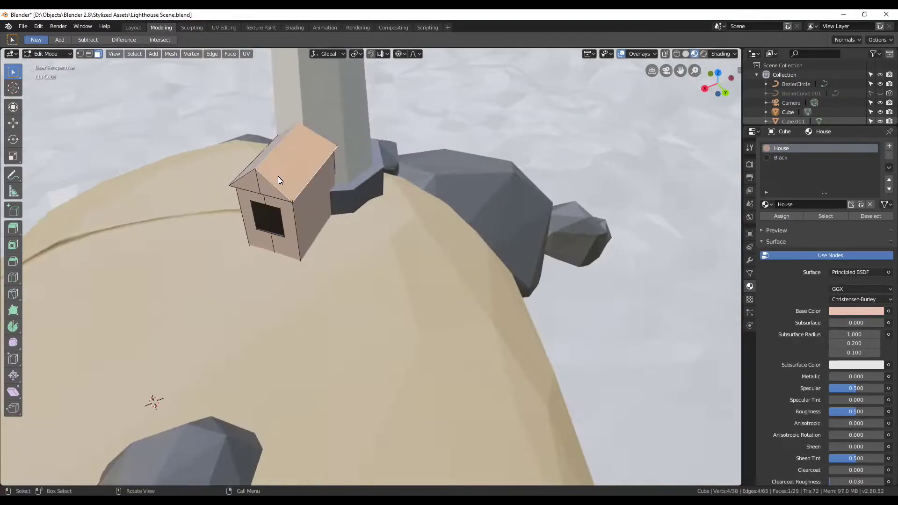
{"action": "middle_click_drag", "start_coordinate": [281, 176], "coordinate": [731, 218]}
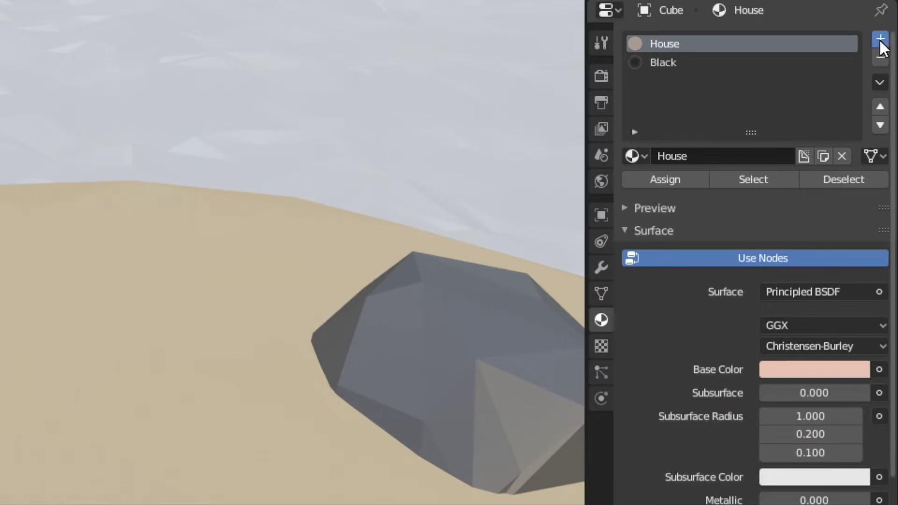
- Add a red material named Roof and assign it to the roof faces
{"action": "left_click", "coordinate": [881, 39]}
{"action": "left_click", "coordinate": [665, 156]}
{"action": "left_click", "coordinate": [703, 156]}
{"action": "type", "text": "Roof"}
{"action": "key", "text": "Return"}
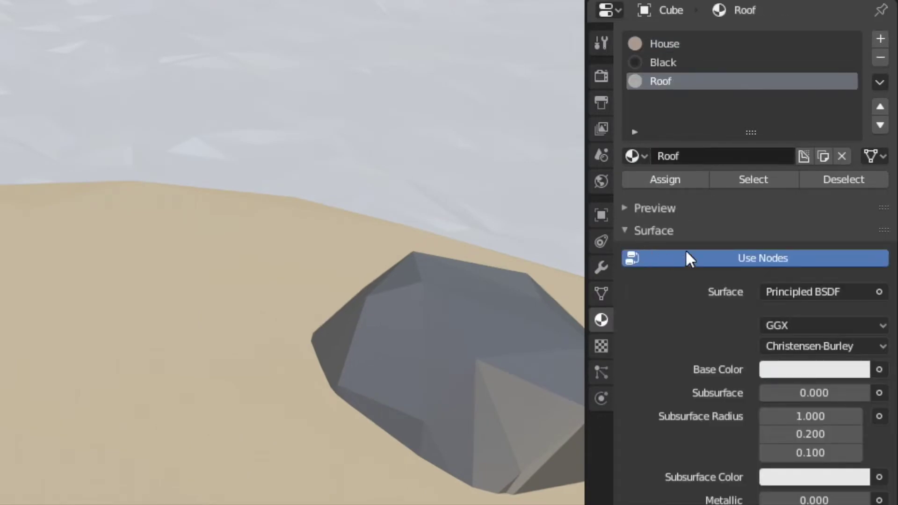
{"action": "left_click", "coordinate": [793, 368]}
{"action": "left_click", "coordinate": [770, 229]}
{"action": "left_click", "coordinate": [691, 184]}
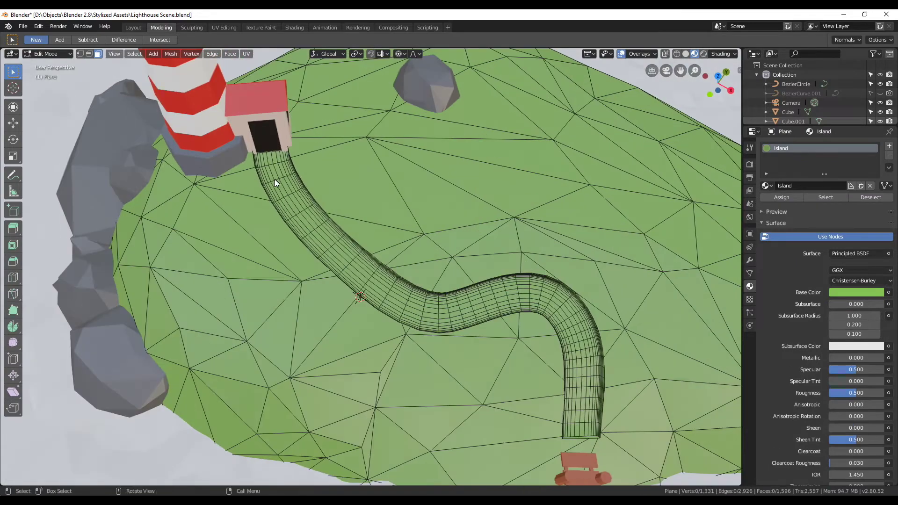
- Circle-select the winding path faces from the house to the path's end
{"action": "key", "text": "c"}
{"action": "mouse_move", "coordinate": [274, 178]}
{"action": "left_mouse_down"}
{"action": "mouse_move", "coordinate": [276, 167]}
{"action": "mouse_move", "coordinate": [378, 296]}
{"action": "left_mouse_up"}
{"action": "mouse_move", "coordinate": [479, 301]}
{"action": "left_mouse_down"}
{"action": "mouse_move", "coordinate": [584, 413]}
{"action": "mouse_move", "coordinate": [577, 344]}
{"action": "left_mouse_up"}
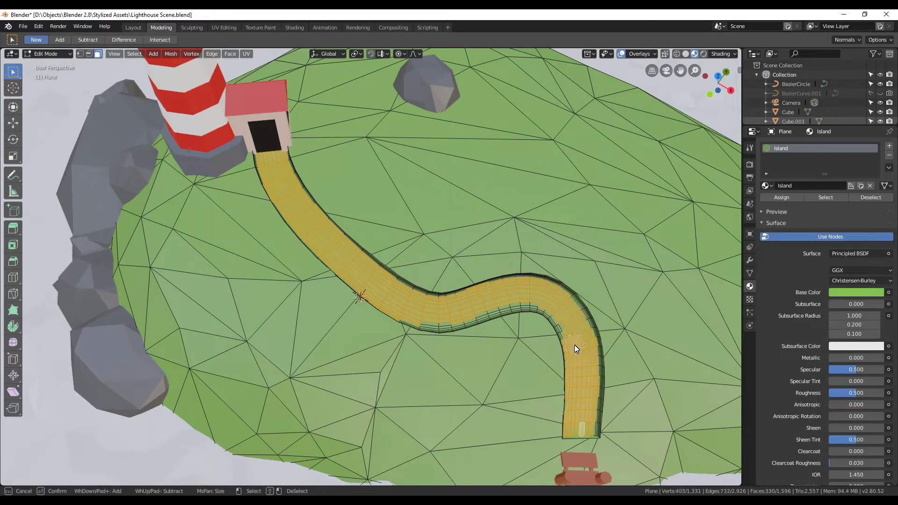
{"action": "mouse_move", "coordinate": [279, 185]}
{"action": "left_mouse_down"}
{"action": "mouse_move", "coordinate": [582, 322]}
{"action": "mouse_move", "coordinate": [535, 307]}
{"action": "left_mouse_up"}
{"action": "key", "text": "Escape"}
{"action": "mouse_move", "coordinate": [534, 308]}
{"action": "middle_mouse_down"}
{"action": "mouse_move", "coordinate": [226, 394]}
{"action": "mouse_move", "coordinate": [394, 202]}
{"action": "middle_mouse_up"}
{"action": "scroll", "coordinate": [410, 271], "scroll_direction": "up", "scroll_amount": 4}
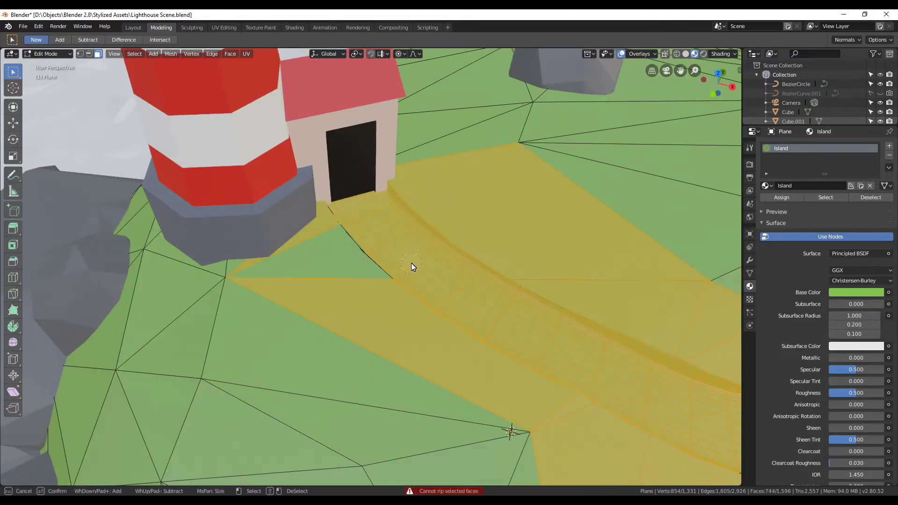
{"action": "middle_click_drag", "start_coordinate": [410, 271], "coordinate": [227, 310]}
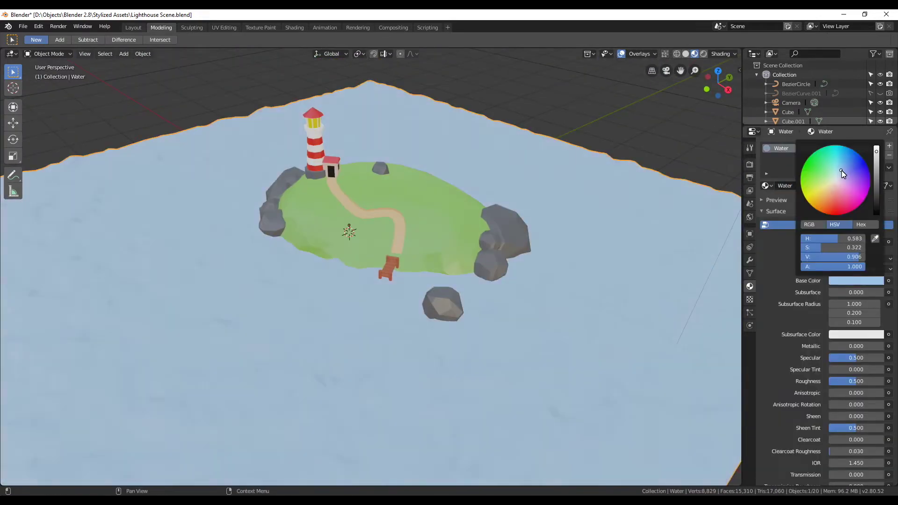
- Save the scene with Ctrl+S and view the whole island
{"action": "key", "text": "ctrl+s"}
{"action": "middle_click_drag", "start_coordinate": [428, 329], "coordinate": [371, 338]}
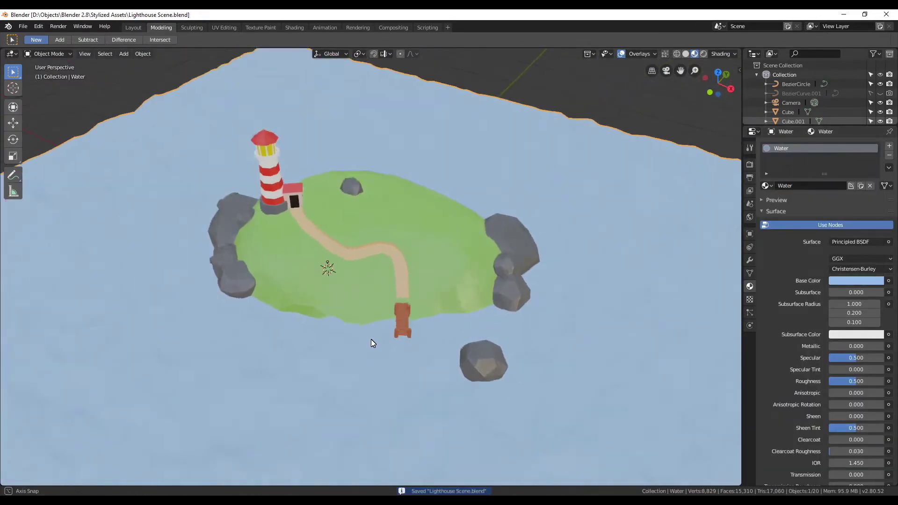
{"action": "scroll", "coordinate": [371, 339], "scroll_direction": "down", "scroll_amount": 3}
{"action": "scroll", "coordinate": [805, 98], "scroll_direction": "down", "scroll_amount": 3}
{"action": "scroll", "coordinate": [804, 98], "scroll_direction": "up", "scroll_amount": 3}
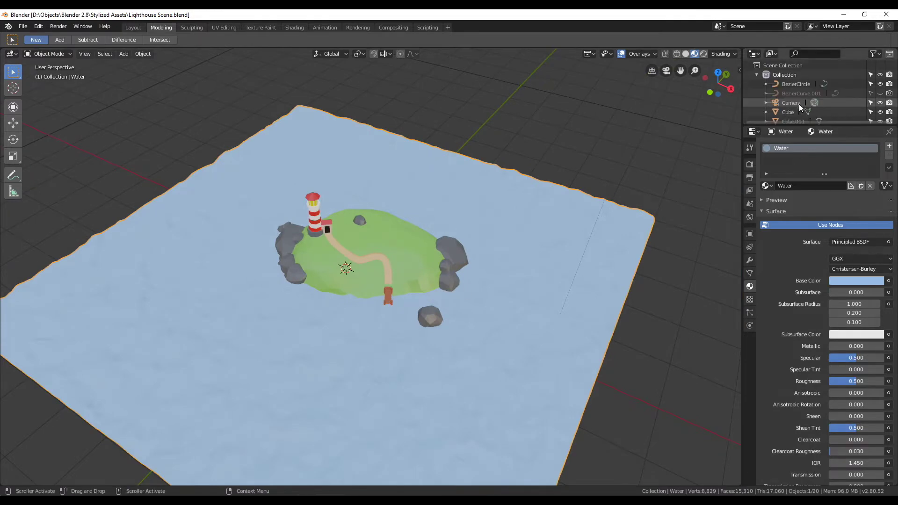
{"action": "left_click", "coordinate": [791, 102]}
{"action": "scroll", "coordinate": [486, 267], "scroll_direction": "down", "scroll_amount": 5}
- Look through the scene camera and raise it vertically along Z
{"action": "middle_click_drag", "start_coordinate": [386, 280], "coordinate": [406, 294]}
{"action": "key", "text": "KP_0"}
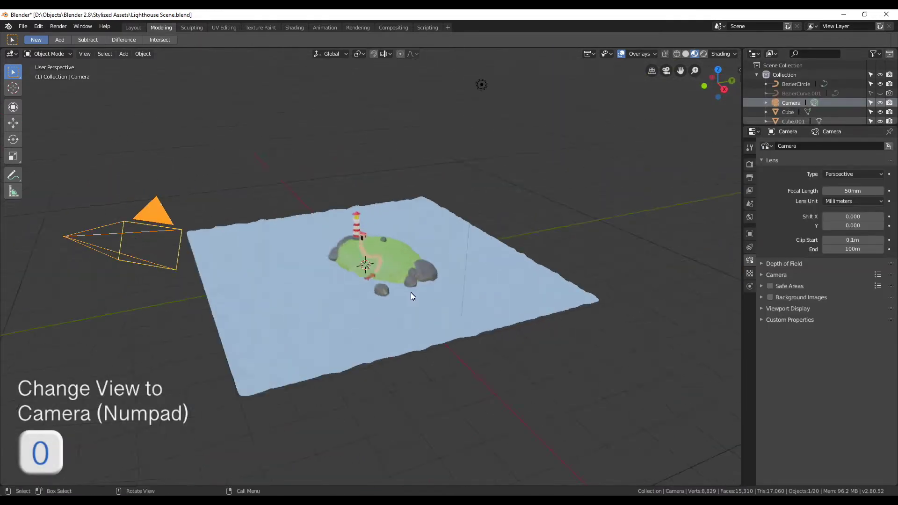
{"action": "key", "text": "g"}
{"action": "key", "text": "z"}
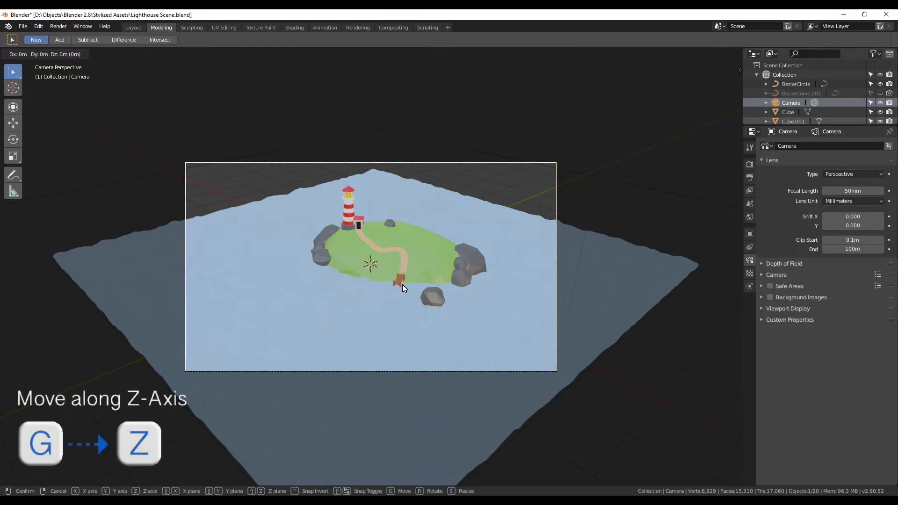
{"action": "left_click", "coordinate": [431, 220]}
{"action": "middle_click_drag", "start_coordinate": [428, 217], "coordinate": [383, 266]}
{"action": "scroll", "coordinate": [383, 266], "scroll_direction": "down", "scroll_amount": 3}
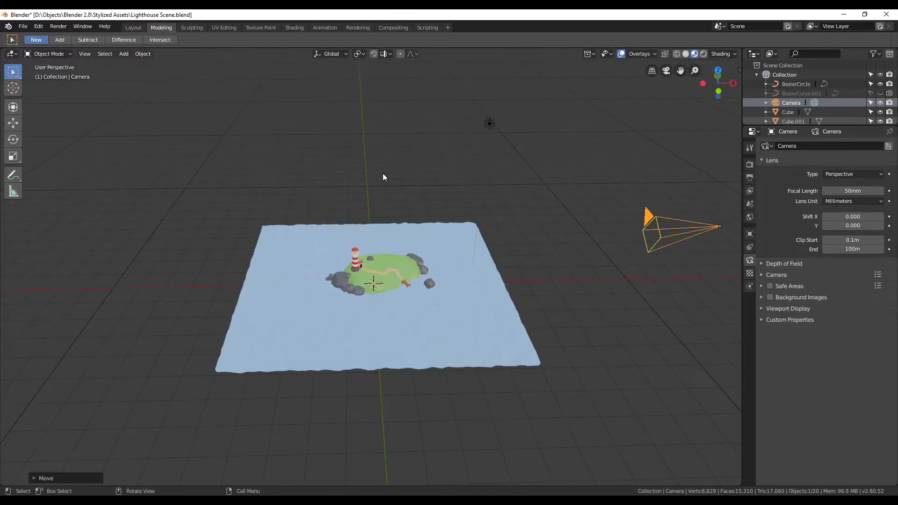
- Using Local orientation, tilt the camera and dolly it closer to the island
{"action": "left_click", "coordinate": [332, 53]}
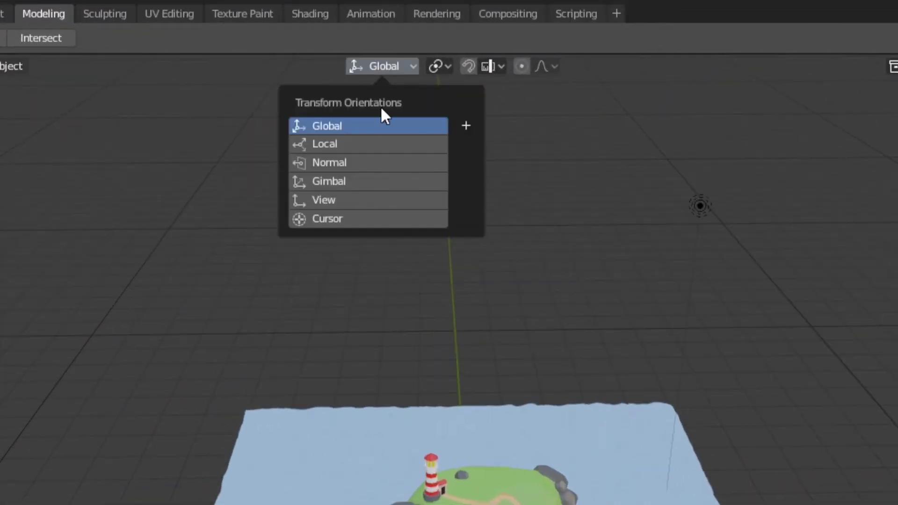
{"action": "left_click", "coordinate": [381, 145]}
{"action": "key", "text": "r"}
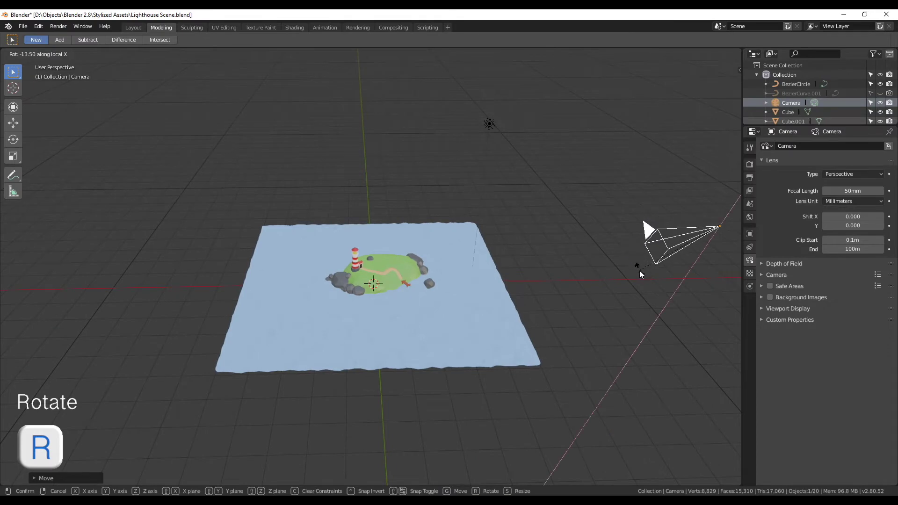
{"action": "left_click", "coordinate": [641, 270]}
{"action": "key", "text": "KP_0"}
{"action": "key", "text": "g"}
{"action": "key", "text": "z"}
{"action": "key", "text": "z"}
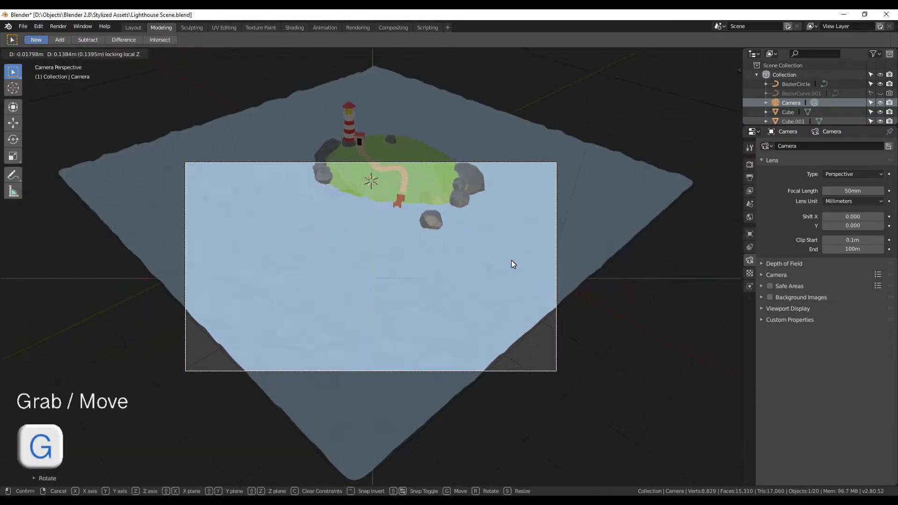
{"action": "left_click", "coordinate": [652, 247]}
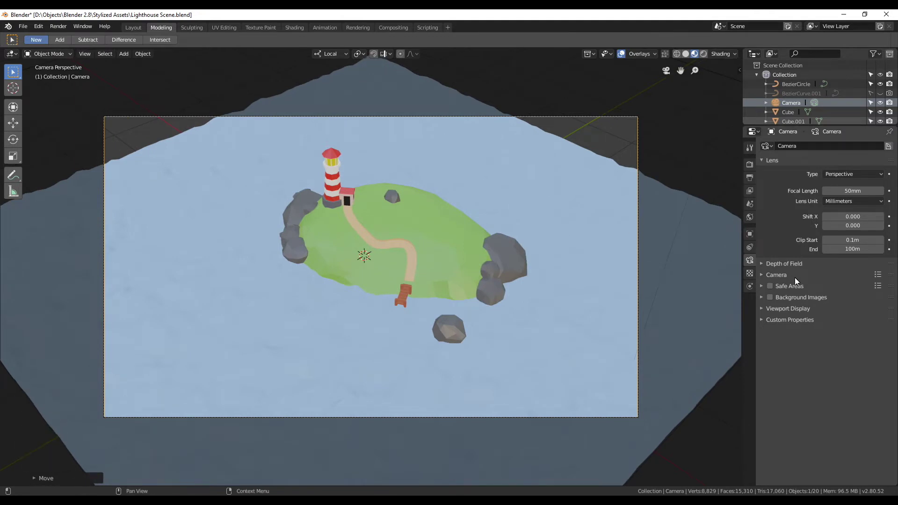
{"action": "left_click", "coordinate": [748, 164]}
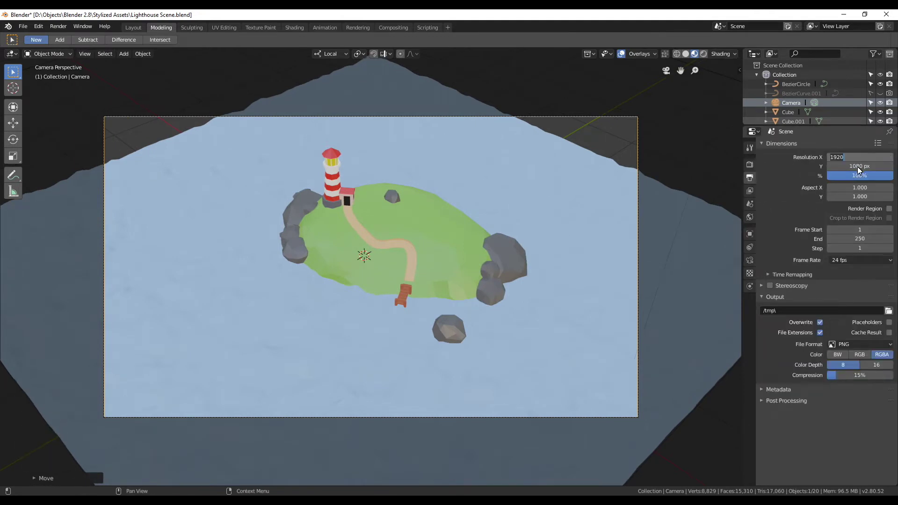
- Set the output resolution to 1920 × 1920 px
{"action": "key", "text": "Return"}
{"action": "type", "text": "20"}
{"action": "key", "text": "Return"}
{"action": "key", "text": "KP_7"}
- From top view, move the camera to a new spot over the water
{"action": "mouse_move", "coordinate": [510, 271]}
{"action": "middle_mouse_down"}
{"action": "mouse_move", "coordinate": [472, 299]}
{"action": "mouse_move", "coordinate": [498, 288]}
{"action": "middle_mouse_up"}
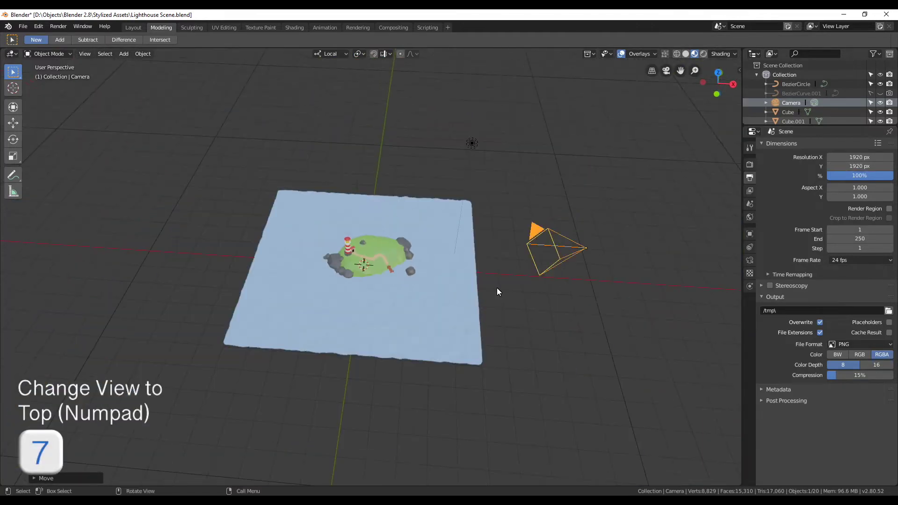
{"action": "key", "text": "KP_7"}
{"action": "key", "text": "g"}
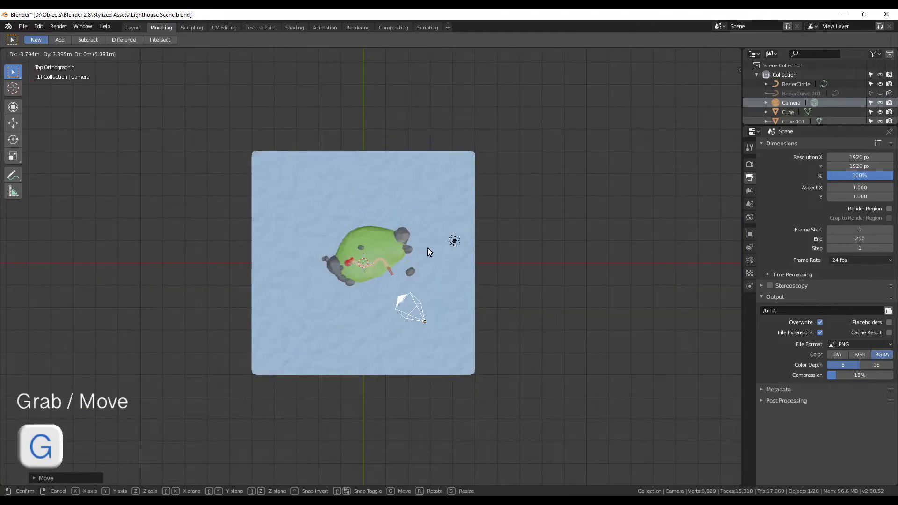
{"action": "left_click", "coordinate": [437, 256]}
{"action": "key", "text": "KP_0"}
{"action": "middle_click_drag", "start_coordinate": [417, 181], "coordinate": [428, 262]}
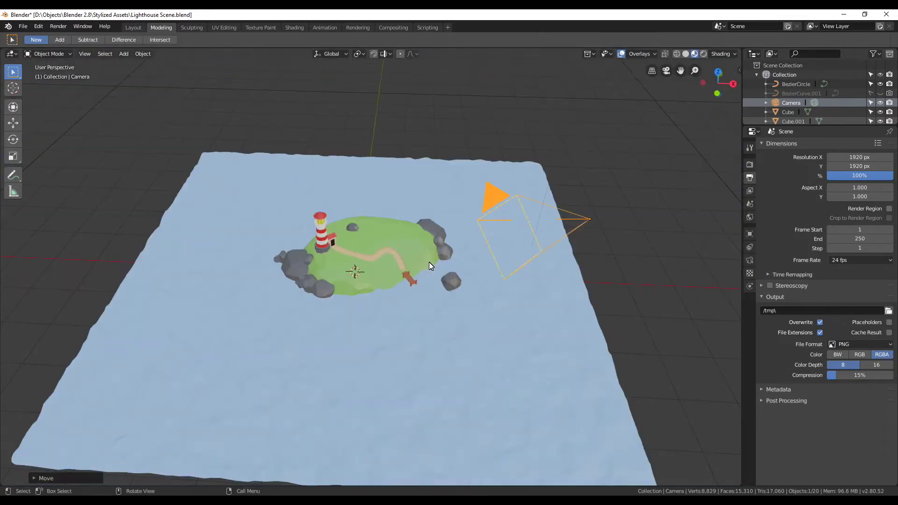
{"action": "key", "text": "KP_0"}
- Dolly the camera along its depth axis to fit the island, then render with F12
{"action": "key", "text": "KP_7"}
{"action": "key", "text": "KP_0"}
{"action": "key", "text": "g"}
{"action": "key", "text": "z"}
{"action": "key", "text": "z"}
{"action": "left_click", "coordinate": [417, 312]}
{"action": "scroll", "coordinate": [413, 315], "scroll_direction": "up", "scroll_amount": 3}
{"action": "left_click", "coordinate": [603, 283]}
{"action": "key", "text": "F12"}
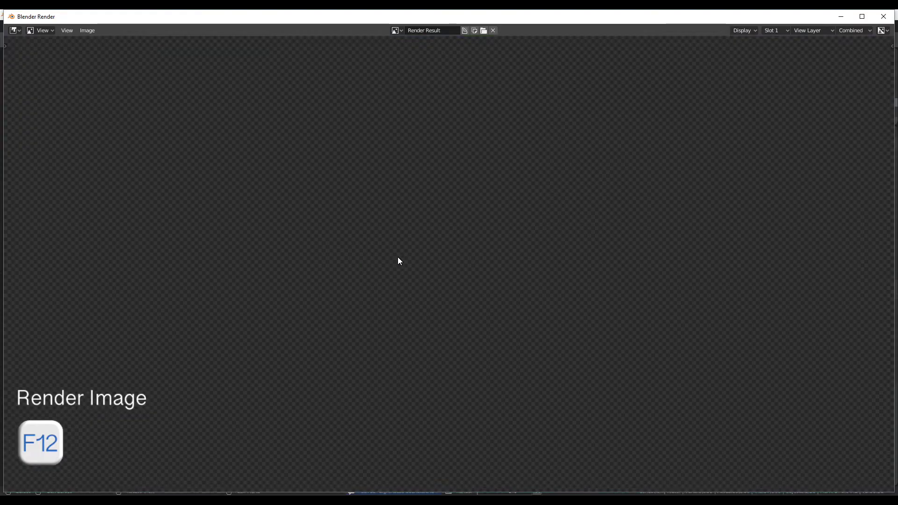
- Inspect the square render of the lighthouse island, then return to the main scene
{"action": "scroll", "coordinate": [566, 237], "scroll_direction": "down", "scroll_amount": 3}
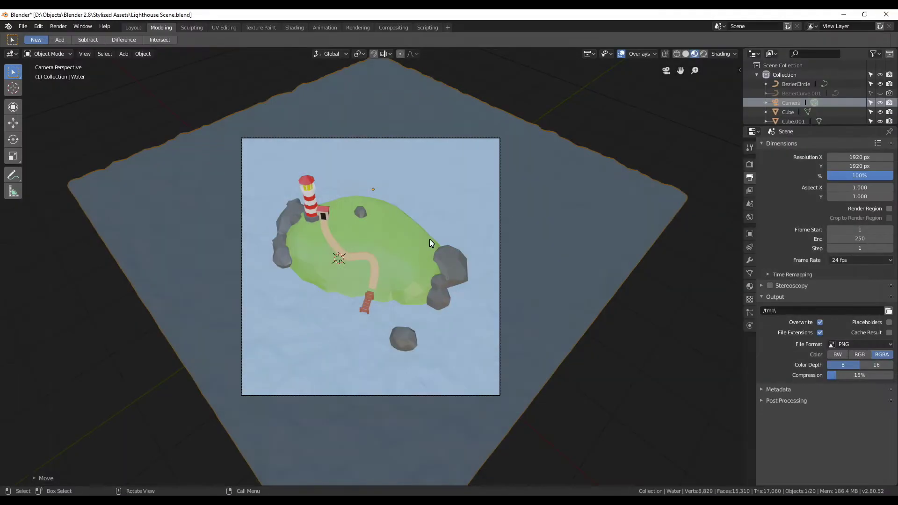
{"action": "middle_click_drag", "start_coordinate": [430, 240], "coordinate": [368, 243]}
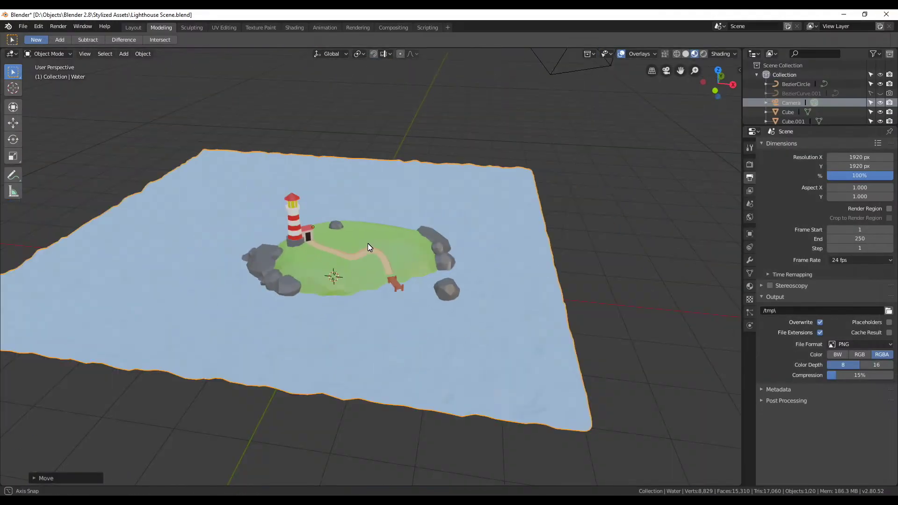
- Show the Water material's Principled BSDF node in the Shading workspace
{"action": "scroll", "coordinate": [367, 244], "scroll_direction": "up", "scroll_amount": 3}
{"action": "middle_click_drag", "start_coordinate": [391, 272], "coordinate": [373, 323]}
{"action": "left_click", "coordinate": [750, 286]}
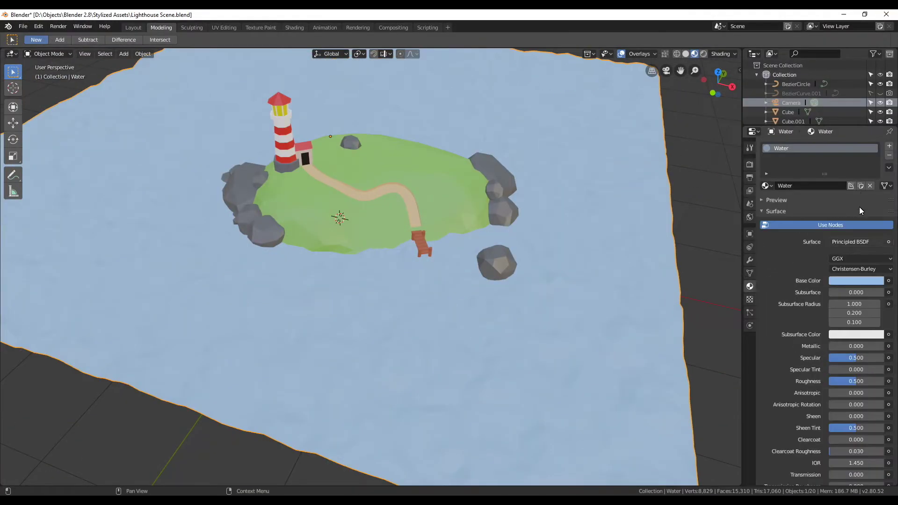
{"action": "scroll", "coordinate": [801, 302], "scroll_direction": "down", "scroll_amount": 1}
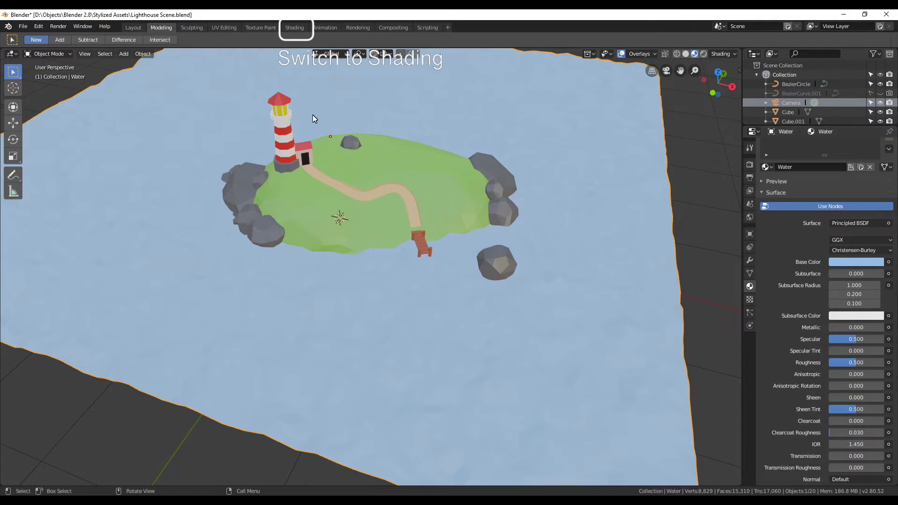
{"action": "left_click", "coordinate": [295, 28]}
{"action": "scroll", "coordinate": [431, 172], "scroll_direction": "up", "scroll_amount": 5}
{"action": "scroll", "coordinate": [378, 263], "scroll_direction": "up", "scroll_amount": 2}
{"action": "middle_click_drag", "start_coordinate": [491, 365], "coordinate": [452, 361]}
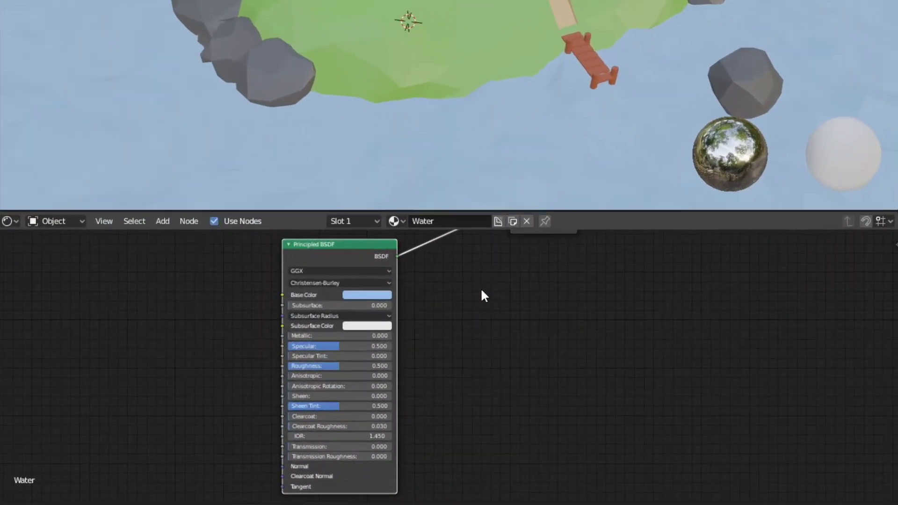
{"action": "scroll", "coordinate": [423, 388], "scroll_direction": "up", "scroll_amount": 1}
- Set the water's Specular to 1.000, Roughness to 0.071 and Transmission to 0.348
{"action": "left_click_drag", "start_coordinate": [322, 348], "coordinate": [408, 351]}
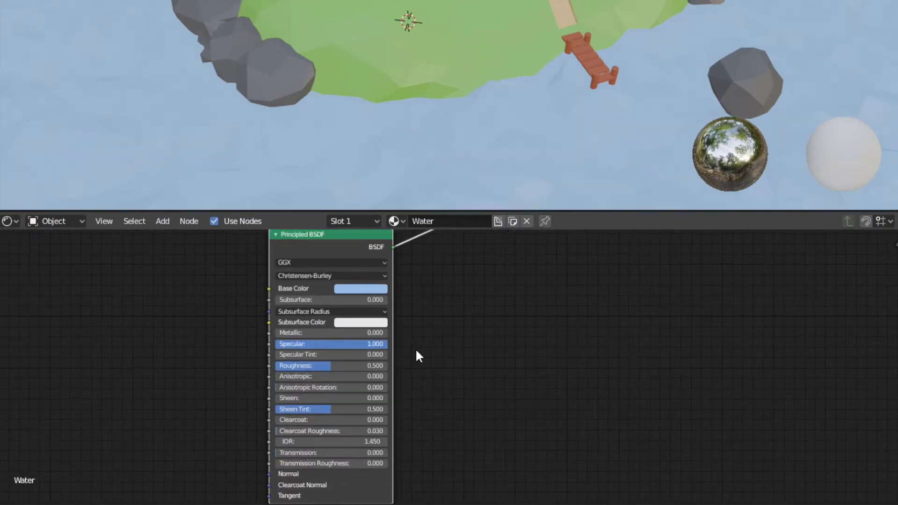
{"action": "left_click_drag", "start_coordinate": [334, 366], "coordinate": [262, 365]}
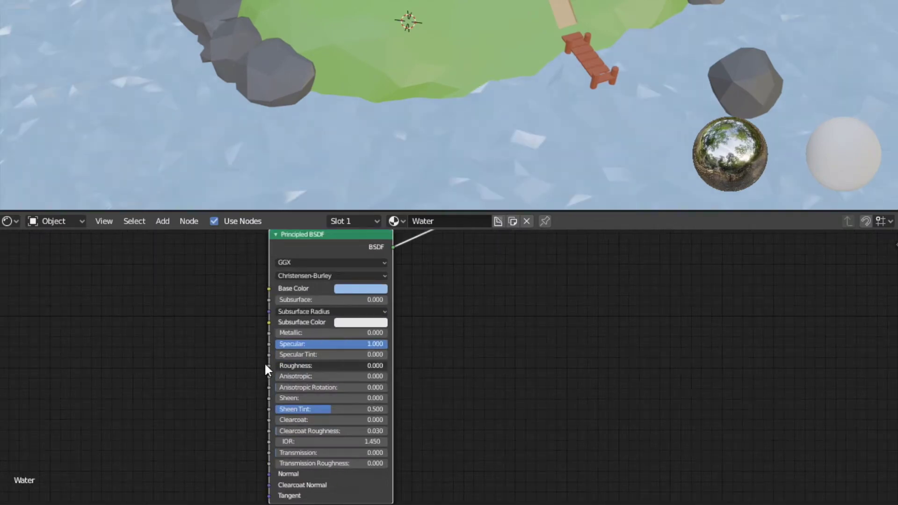
{"action": "middle_click_drag", "start_coordinate": [356, 197], "coordinate": [402, 85]}
{"action": "mouse_move", "coordinate": [293, 453]}
{"action": "left_mouse_down"}
{"action": "mouse_move", "coordinate": [380, 452]}
{"action": "mouse_move", "coordinate": [330, 453]}
{"action": "left_mouse_up"}
{"action": "mouse_move", "coordinate": [294, 50]}
{"action": "middle_mouse_down"}
{"action": "mouse_move", "coordinate": [324, 78]}
{"action": "mouse_move", "coordinate": [292, 64]}
{"action": "middle_mouse_up"}
{"action": "left_click_drag", "start_coordinate": [279, 365], "coordinate": [267, 365]}
- Check the glossy, semi-transparent water in rendered shading, then return to material preview
{"action": "mouse_move", "coordinate": [309, 94]}
{"action": "middle_mouse_down"}
{"action": "mouse_move", "coordinate": [316, 73]}
{"action": "mouse_move", "coordinate": [293, 46]}
{"action": "mouse_move", "coordinate": [283, 117]}
{"action": "middle_mouse_up"}
{"action": "scroll", "coordinate": [451, 209], "scroll_direction": "up", "scroll_amount": 3}
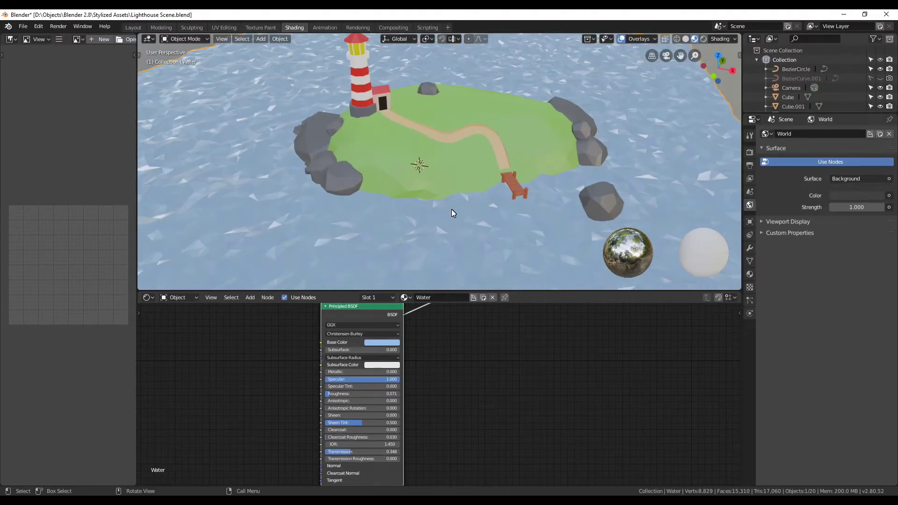
{"action": "middle_click_drag", "start_coordinate": [451, 210], "coordinate": [450, 223]}
{"action": "left_click", "coordinate": [703, 39]}
{"action": "scroll", "coordinate": [429, 195], "scroll_direction": "down", "scroll_amount": 2}
{"action": "mouse_move", "coordinate": [429, 195]}
{"action": "middle_mouse_down"}
{"action": "mouse_move", "coordinate": [460, 178]}
{"action": "mouse_move", "coordinate": [490, 184]}
{"action": "middle_mouse_up"}
{"action": "scroll", "coordinate": [490, 184], "scroll_direction": "up", "scroll_amount": 2}
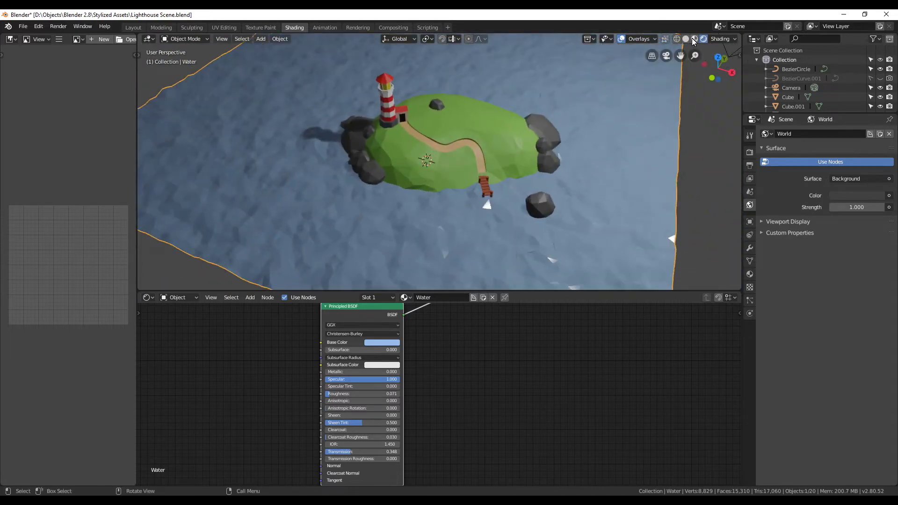
{"action": "left_click", "coordinate": [694, 39]}
{"action": "scroll", "coordinate": [547, 161], "scroll_direction": "down", "scroll_amount": 2}
{"action": "mouse_move", "coordinate": [547, 162]}
{"action": "middle_mouse_down"}
{"action": "mouse_move", "coordinate": [535, 153]}
{"action": "mouse_move", "coordinate": [471, 193]}
{"action": "middle_mouse_up"}
{"action": "left_click", "coordinate": [472, 192]}
{"action": "scroll", "coordinate": [471, 192], "scroll_direction": "up", "scroll_amount": 2}
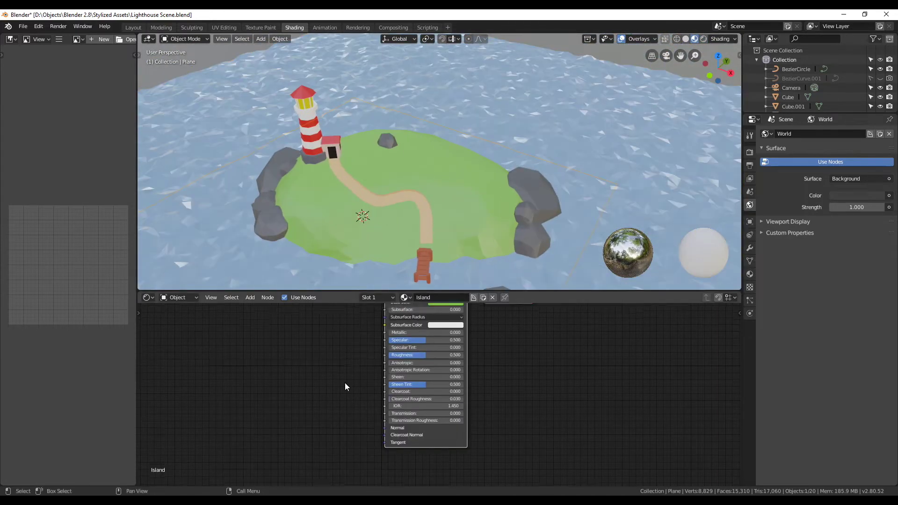
- Raise the Island material's Roughness from 0.500 to 1.000 for a matte ground
{"action": "middle_click_drag", "start_coordinate": [345, 387], "coordinate": [343, 431]}
{"action": "left_click", "coordinate": [750, 274]}
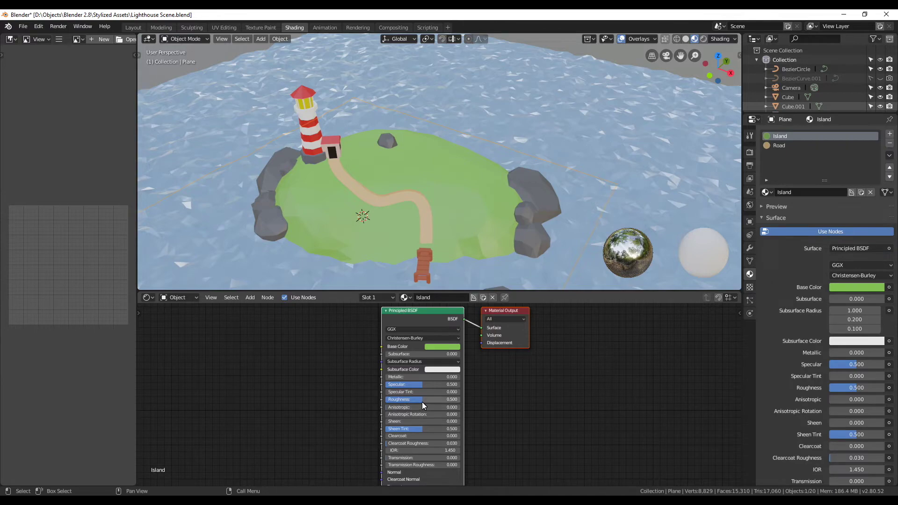
{"action": "left_click_drag", "start_coordinate": [425, 402], "coordinate": [477, 405]}
{"action": "mouse_move", "coordinate": [374, 262]}
{"action": "middle_mouse_down"}
{"action": "mouse_move", "coordinate": [356, 215]}
{"action": "mouse_move", "coordinate": [326, 218]}
{"action": "mouse_move", "coordinate": [342, 84]}
{"action": "middle_mouse_up"}
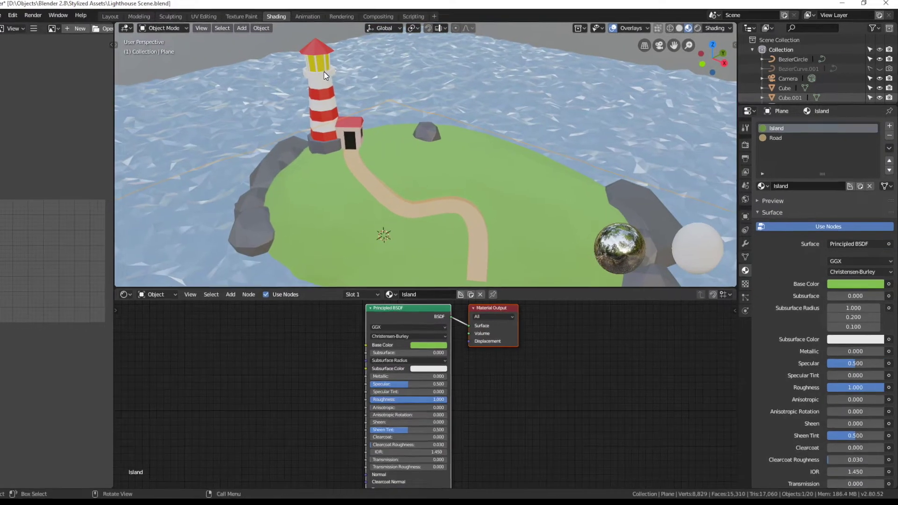
{"action": "left_click", "coordinate": [327, 75]}
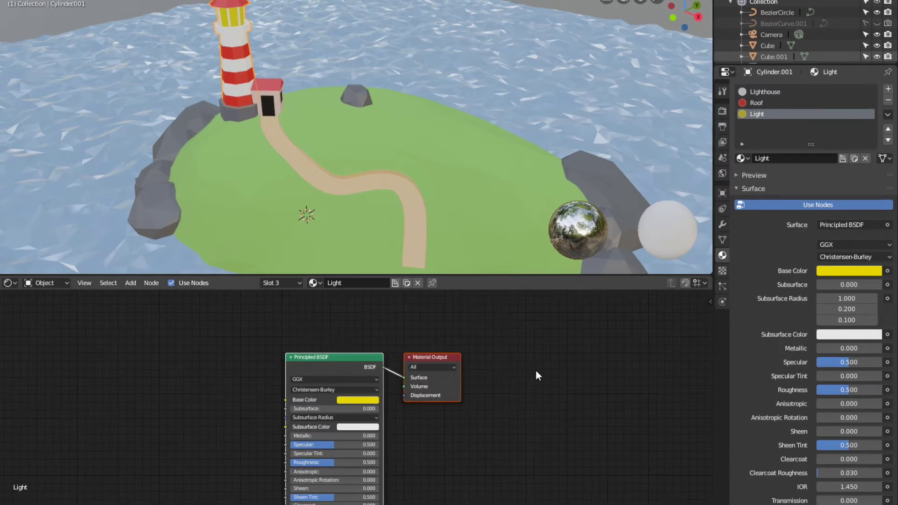
- Add Emission and Mix Shader nodes to the Light material, wired between the BSDF and Material Output
{"action": "left_click_drag", "start_coordinate": [432, 296], "coordinate": [480, 339]}
{"action": "left_click_drag", "start_coordinate": [330, 296], "coordinate": [314, 436]}
{"action": "key", "text": "shift+a"}
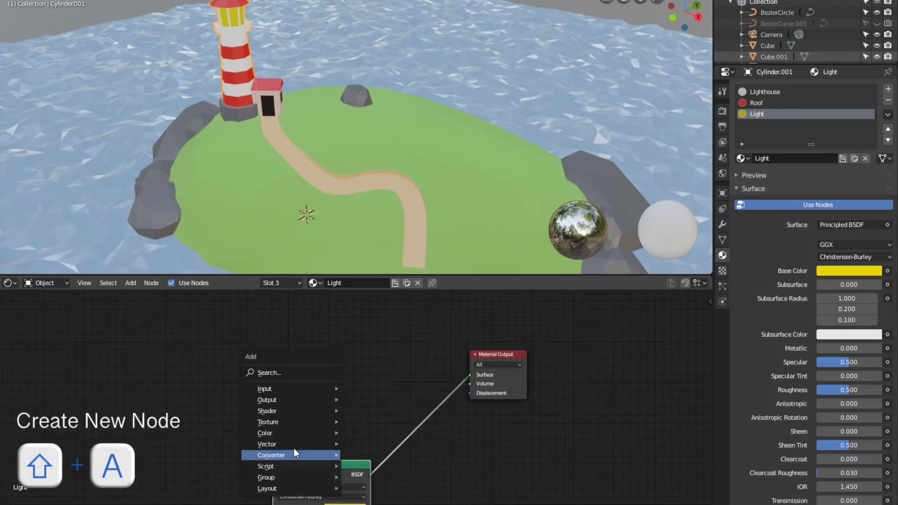
{"action": "left_click", "coordinate": [386, 286]}
{"action": "left_click", "coordinate": [273, 325]}
{"action": "key", "text": "shift+a"}
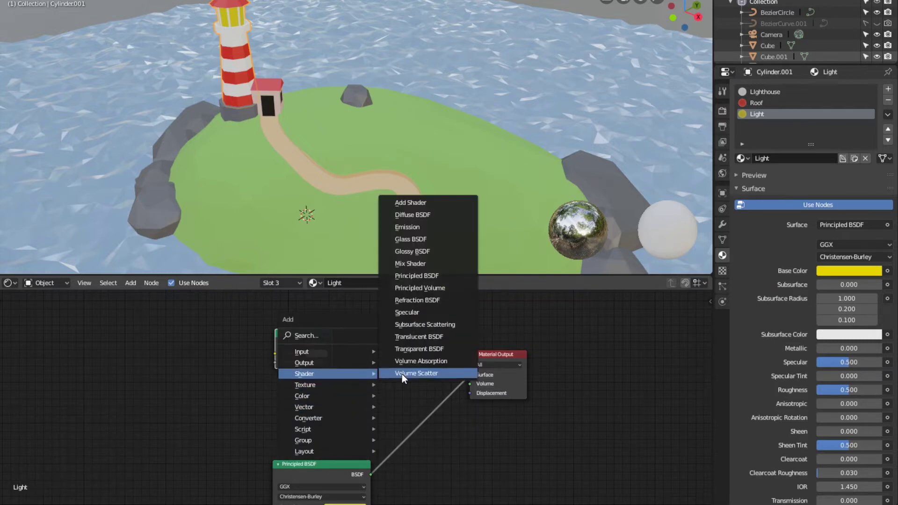
{"action": "left_click", "coordinate": [411, 264]}
{"action": "left_click", "coordinate": [390, 335]}
{"action": "left_click_drag", "start_coordinate": [470, 374], "coordinate": [391, 389]}
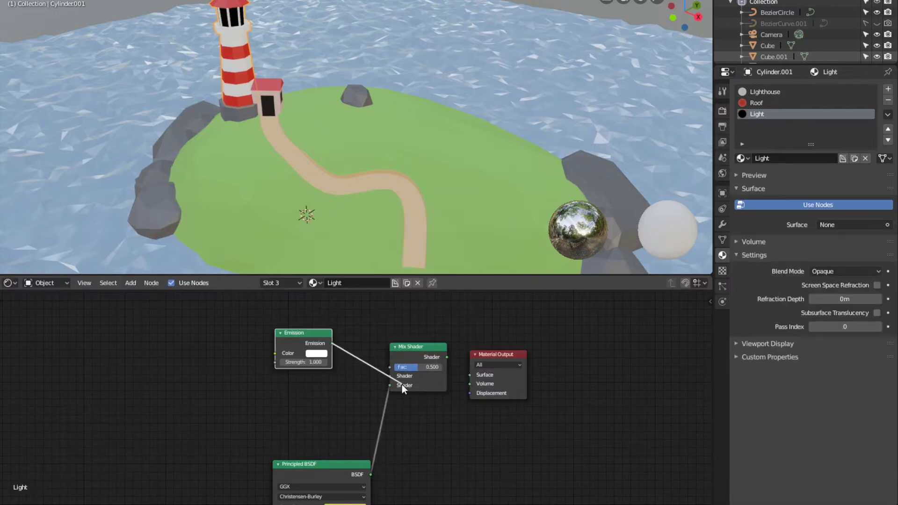
{"action": "left_click_drag", "start_coordinate": [447, 358], "coordinate": [470, 375]}
{"action": "left_click_drag", "start_coordinate": [332, 343], "coordinate": [390, 376]}
{"action": "left_click_drag", "start_coordinate": [412, 351], "coordinate": [411, 363]}
- Make the lamp's Emission colour yellow with Strength 6.000
{"action": "left_click", "coordinate": [321, 353]}
{"action": "left_click", "coordinate": [328, 246]}
{"action": "left_click_drag", "start_coordinate": [298, 362], "coordinate": [332, 363]}
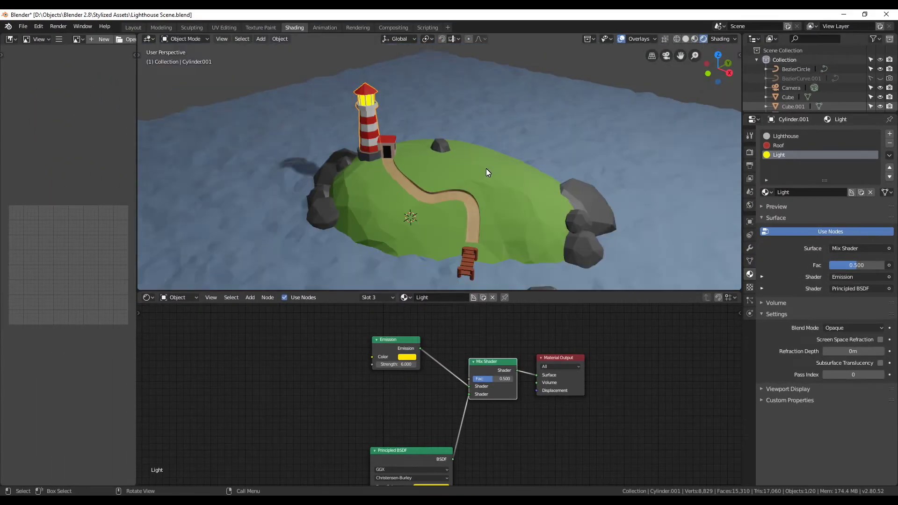
{"action": "mouse_move", "coordinate": [487, 169]}
{"action": "middle_mouse_down"}
{"action": "mouse_move", "coordinate": [474, 224]}
{"action": "mouse_move", "coordinate": [490, 217]}
{"action": "mouse_move", "coordinate": [560, 66]}
{"action": "middle_mouse_up"}
{"action": "scroll", "coordinate": [495, 202], "scroll_direction": "down", "scroll_amount": 5}
{"action": "scroll", "coordinate": [487, 203], "scroll_direction": "down", "scroll_amount": 3}
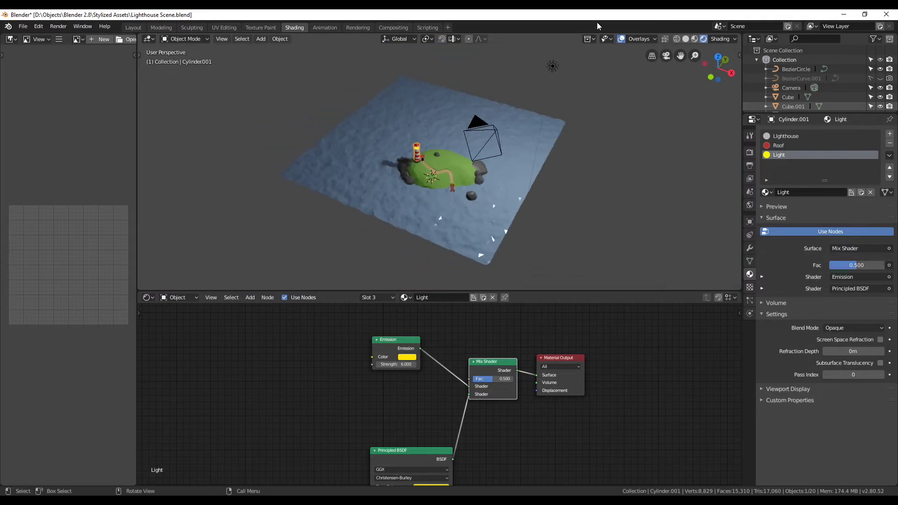
- Turn the scene's point light into a Sun lamp at strength 10.000
{"action": "left_click", "coordinate": [558, 67]}
{"action": "middle_click_drag", "start_coordinate": [554, 123], "coordinate": [557, 147]}
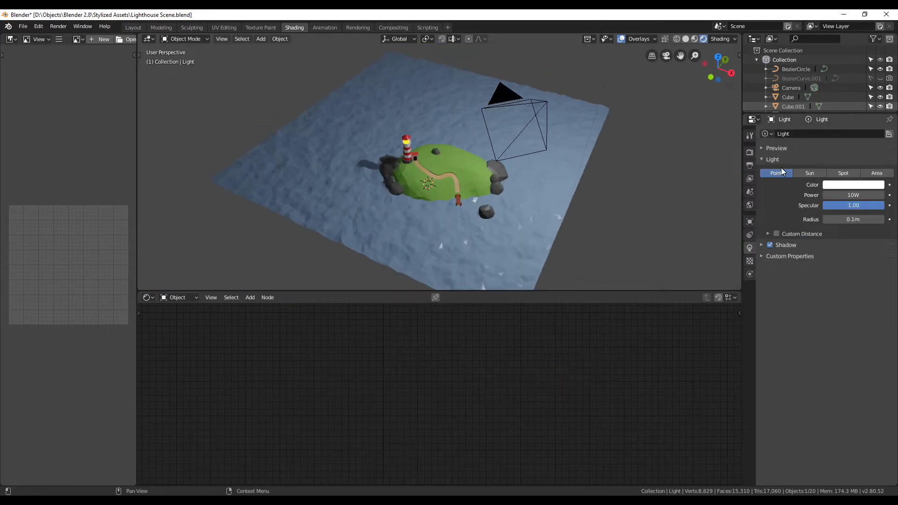
{"action": "left_click", "coordinate": [810, 173]}
{"action": "mouse_move", "coordinate": [538, 187]}
{"action": "middle_mouse_down"}
{"action": "mouse_move", "coordinate": [485, 184]}
{"action": "mouse_move", "coordinate": [477, 206]}
{"action": "middle_mouse_up"}
{"action": "scroll", "coordinate": [476, 205], "scroll_direction": "up", "scroll_amount": 2}
{"action": "scroll", "coordinate": [490, 205], "scroll_direction": "up", "scroll_amount": 2}
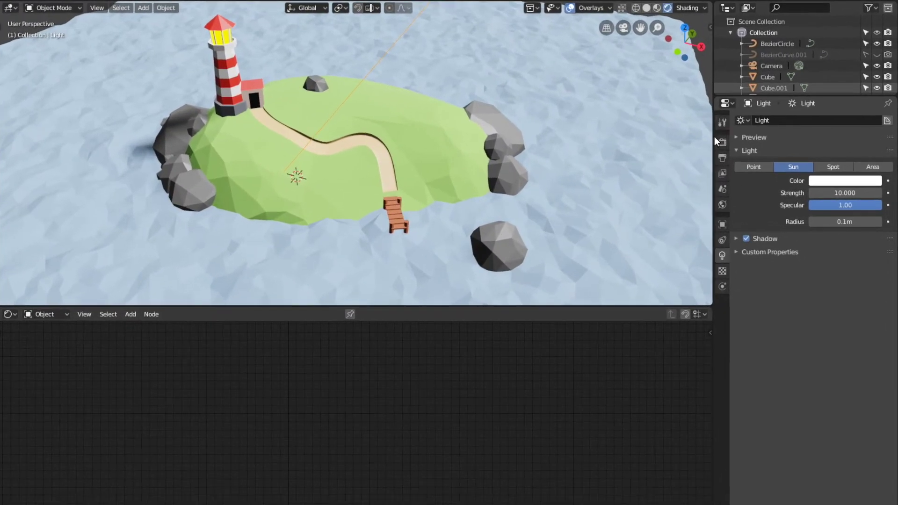
{"action": "left_click", "coordinate": [750, 152]}
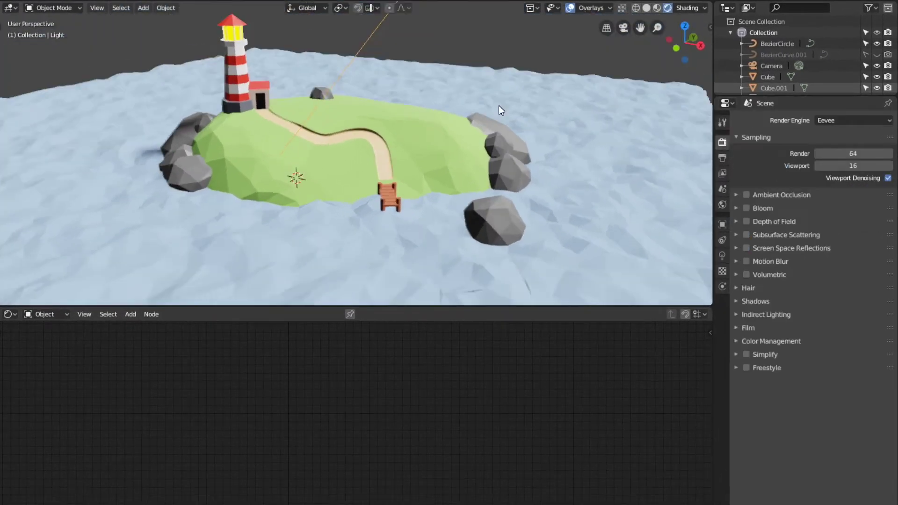
- Enable Volumetric, Screen Space Reflections and Ambient Occlusion, and set the Bloom threshold to 1.203
{"action": "left_click", "coordinate": [747, 248]}
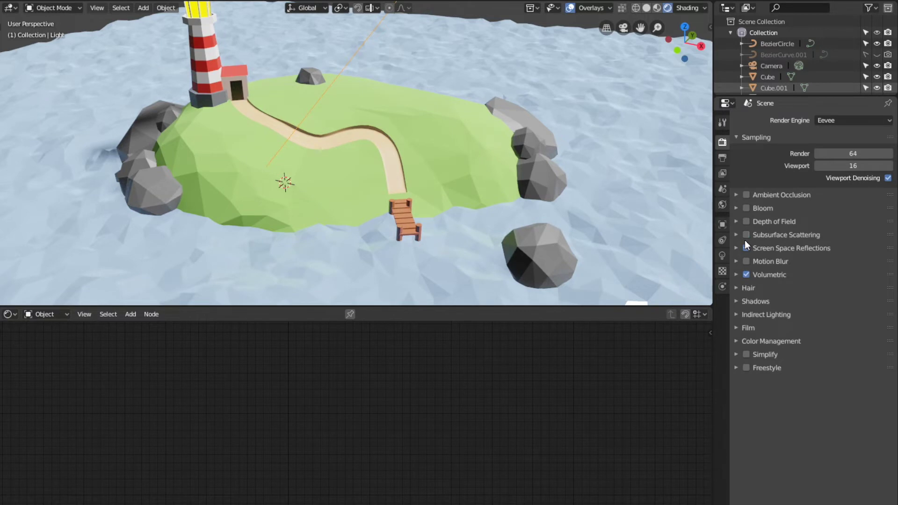
{"action": "left_click", "coordinate": [746, 208]}
{"action": "left_click", "coordinate": [746, 194]}
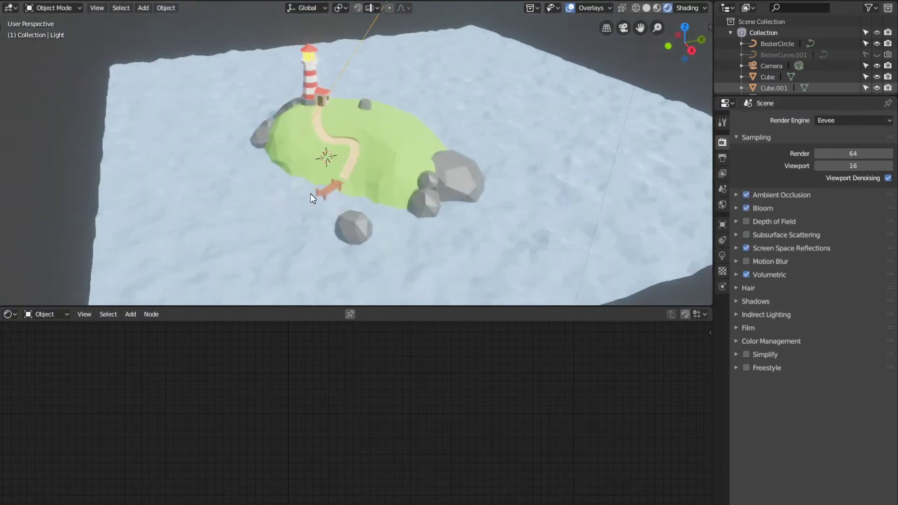
{"action": "left_click", "coordinate": [758, 208]}
{"action": "left_click_drag", "start_coordinate": [840, 223], "coordinate": [856, 223]}
- Orbit around the island and select the sun light to show its settings
{"action": "middle_click_drag", "start_coordinate": [515, 196], "coordinate": [445, 198]}
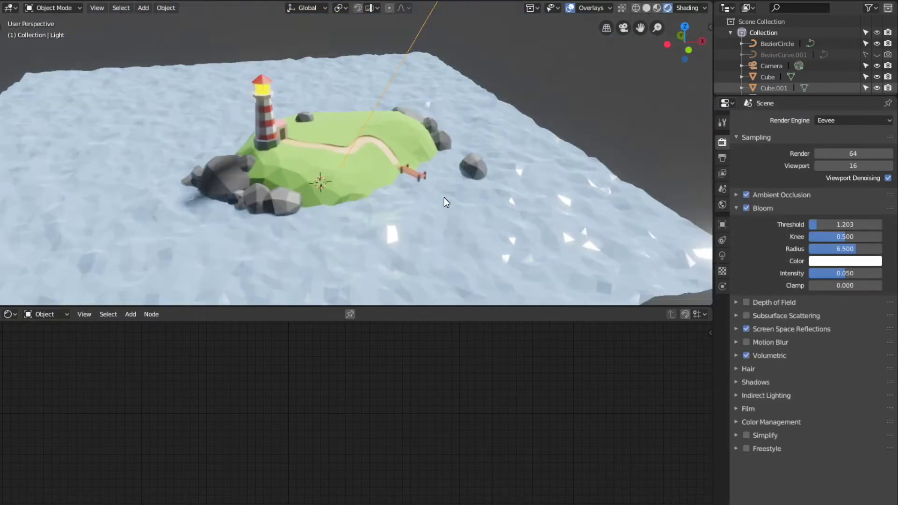
{"action": "scroll", "coordinate": [380, 226], "scroll_direction": "up", "scroll_amount": 3}
{"action": "scroll", "coordinate": [391, 208], "scroll_direction": "down", "scroll_amount": 4}
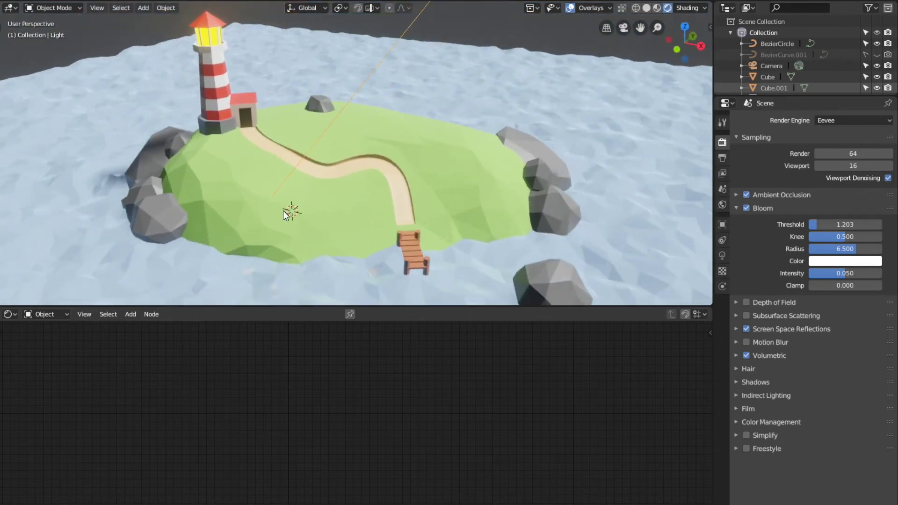
{"action": "middle_click_drag", "start_coordinate": [391, 208], "coordinate": [436, 103]}
{"action": "left_click", "coordinate": [436, 103]}
{"action": "left_click", "coordinate": [435, 98]}
{"action": "mouse_move", "coordinate": [435, 98]}
{"action": "middle_mouse_down"}
{"action": "mouse_move", "coordinate": [375, 153]}
{"action": "mouse_move", "coordinate": [726, 220]}
{"action": "middle_mouse_up"}
{"action": "left_click", "coordinate": [725, 252]}
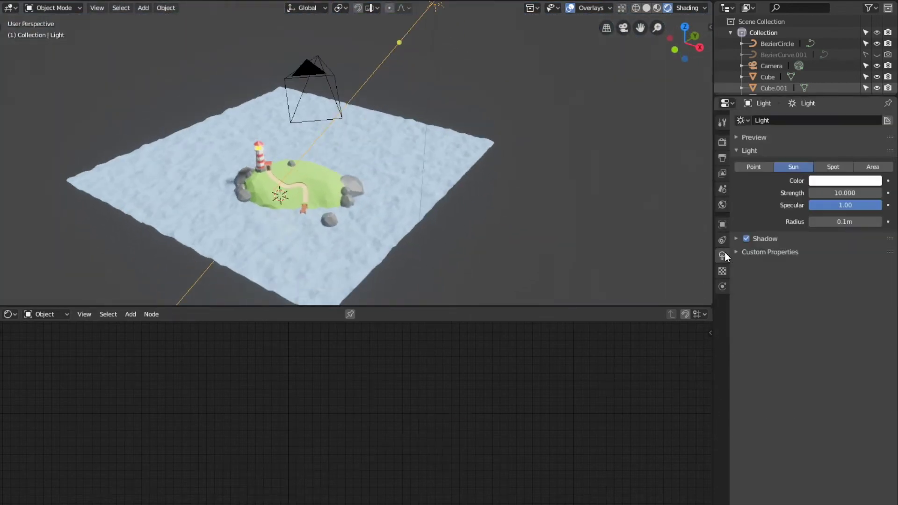
- Add a spot light positioned above the lighthouse with its cone aimed downward
{"action": "mouse_move", "coordinate": [421, 225]}
{"action": "middle_mouse_down"}
{"action": "mouse_move", "coordinate": [353, 182]}
{"action": "mouse_move", "coordinate": [403, 167]}
{"action": "middle_mouse_up"}
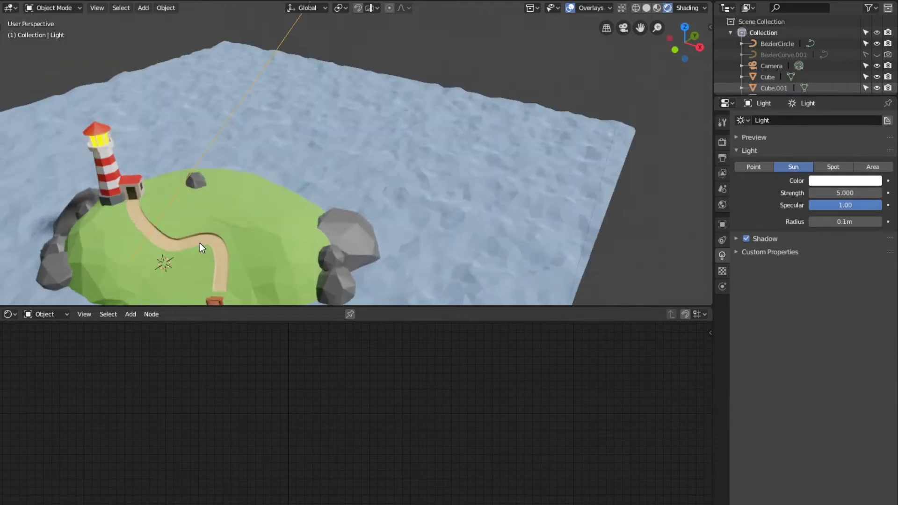
{"action": "scroll", "coordinate": [403, 167], "scroll_direction": "down", "scroll_amount": 3}
{"action": "scroll", "coordinate": [366, 172], "scroll_direction": "up", "scroll_amount": 5}
{"action": "key", "text": "shift+a"}
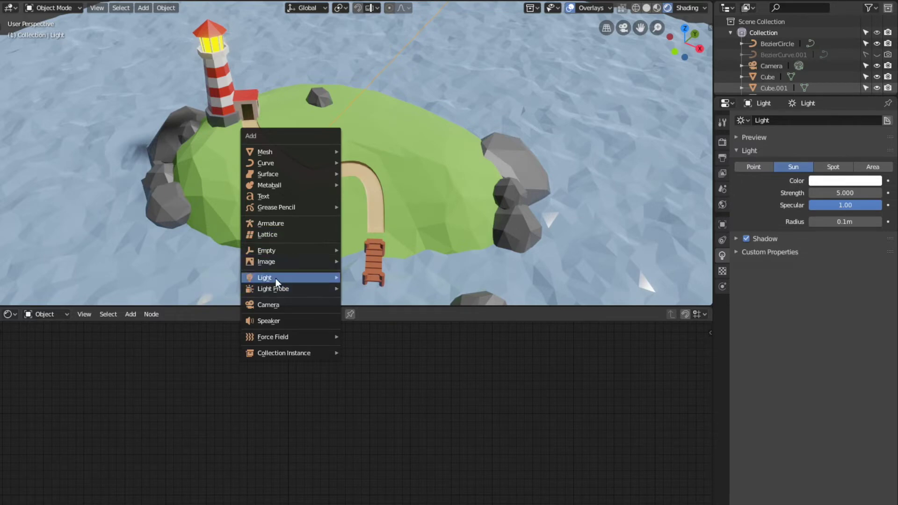
{"action": "mouse_move", "coordinate": [265, 277]}
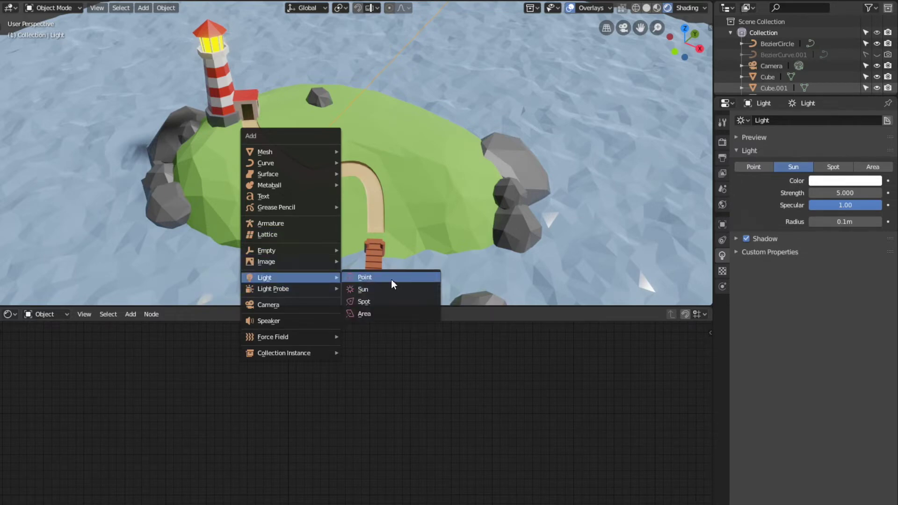
{"action": "left_click", "coordinate": [379, 300]}
{"action": "key", "text": "g"}
{"action": "key", "text": "z"}
{"action": "key", "text": "KP_7"}
{"action": "mouse_move", "coordinate": [399, 242]}
{"action": "middle_mouse_down"}
{"action": "mouse_move", "coordinate": [255, 159]}
{"action": "mouse_move", "coordinate": [350, 146]}
{"action": "mouse_move", "coordinate": [264, 176]}
{"action": "mouse_move", "coordinate": [279, 174]}
{"action": "middle_mouse_up"}
{"action": "key", "text": "r"}
{"action": "mouse_move", "coordinate": [363, 194]}
{"action": "middle_mouse_down"}
{"action": "mouse_move", "coordinate": [295, 171]}
{"action": "mouse_move", "coordinate": [425, 178]}
{"action": "mouse_move", "coordinate": [311, 139]}
{"action": "middle_mouse_up"}
{"action": "scroll", "coordinate": [295, 171], "scroll_direction": "down", "scroll_amount": 3}
{"action": "scroll", "coordinate": [310, 140], "scroll_direction": "up", "scroll_amount": 3}
- Add a point light and lift it above the island
{"action": "mouse_move", "coordinate": [399, 142]}
{"action": "middle_mouse_down"}
{"action": "mouse_move", "coordinate": [233, 132]}
{"action": "mouse_move", "coordinate": [291, 138]}
{"action": "mouse_move", "coordinate": [362, 175]}
{"action": "middle_mouse_up"}
{"action": "scroll", "coordinate": [232, 133], "scroll_direction": "down", "scroll_amount": 3}
{"action": "key", "text": "shift+a"}
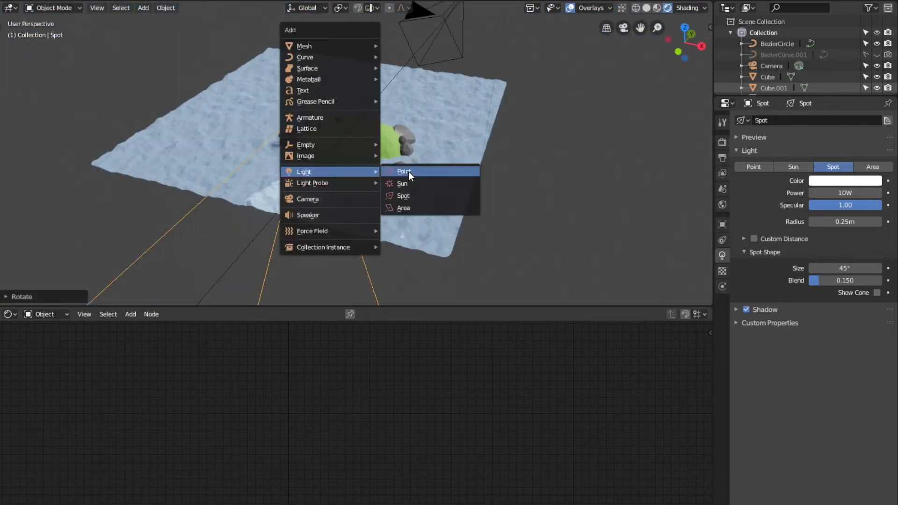
{"action": "left_click", "coordinate": [409, 171]}
{"action": "middle_click_drag", "start_coordinate": [418, 174], "coordinate": [346, 182]}
{"action": "key", "text": "g"}
{"action": "key", "text": "z"}
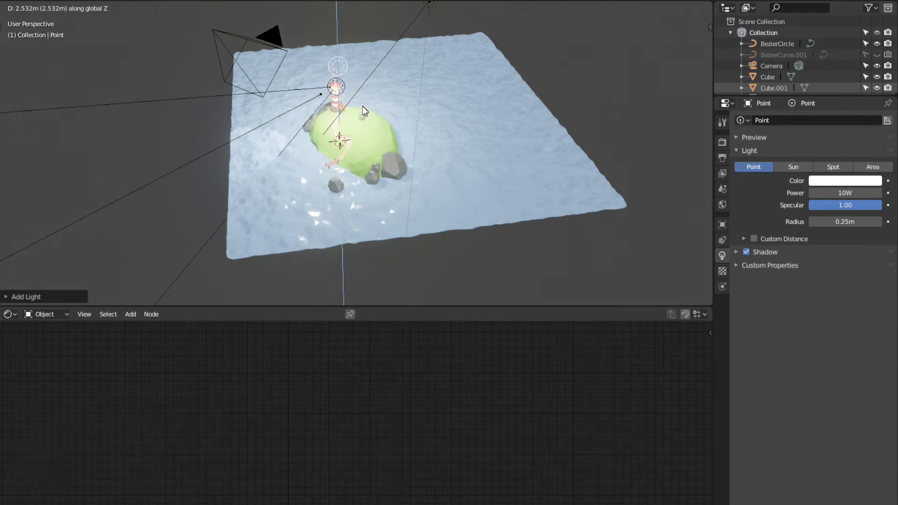
{"action": "left_click", "coordinate": [363, 106]}
{"action": "key", "text": "KP_7"}
{"action": "key", "text": "g"}
{"action": "left_click", "coordinate": [447, 74]}
- Reposition the point light horizontally near the lighthouse and make it orange
{"action": "key", "text": "KP_0"}
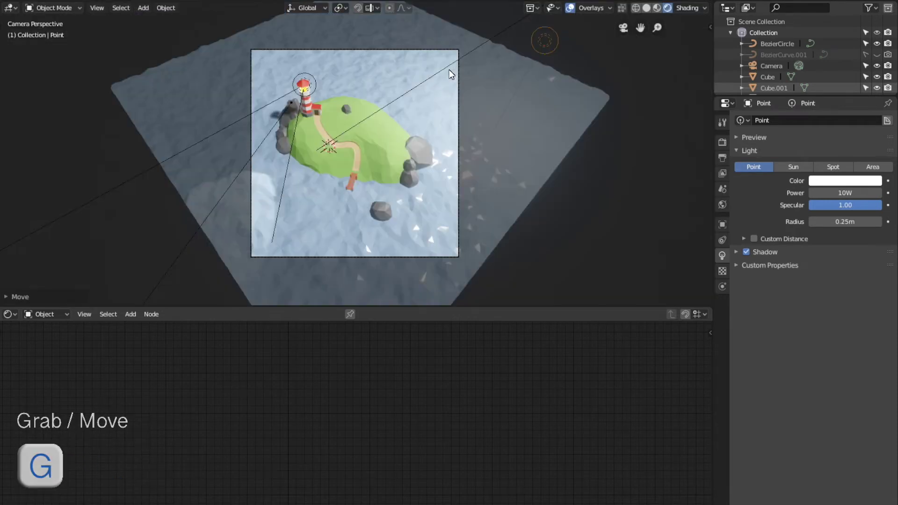
{"action": "key", "text": "g"}
{"action": "key", "text": "shift+z"}
{"action": "left_click", "coordinate": [460, 105]}
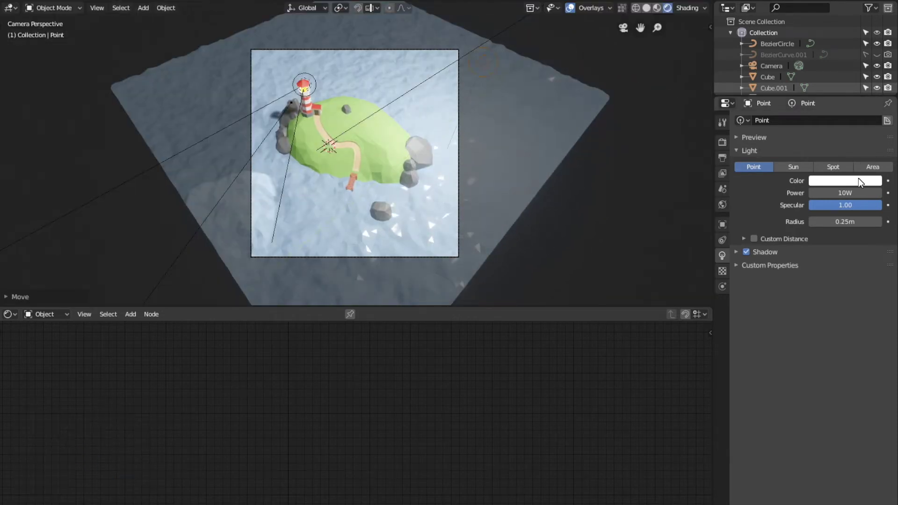
{"action": "left_click", "coordinate": [858, 179]}
{"action": "left_click", "coordinate": [805, 100]}
{"action": "middle_click_drag", "start_coordinate": [608, 154], "coordinate": [537, 187]}
- Duplicate the orange point light and place the copy at a new spot and height
{"action": "key", "text": "shift+d"}
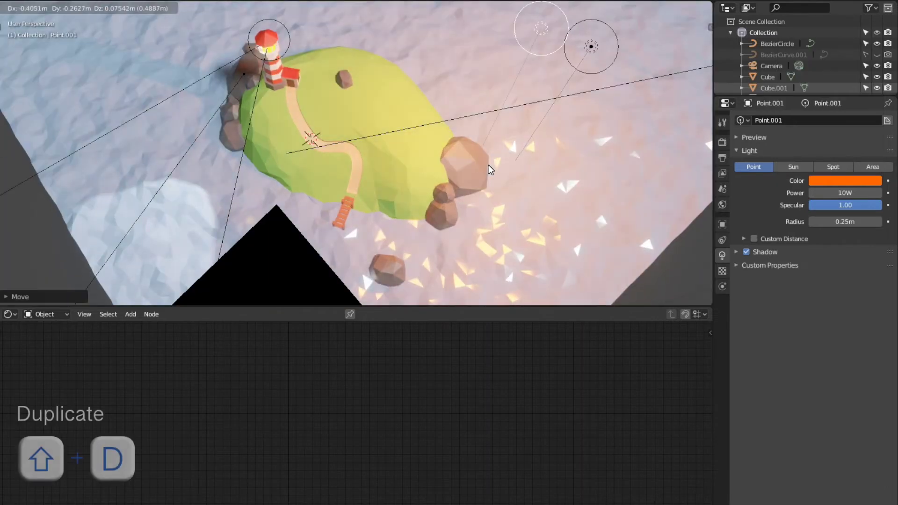
{"action": "key", "text": "shift+z"}
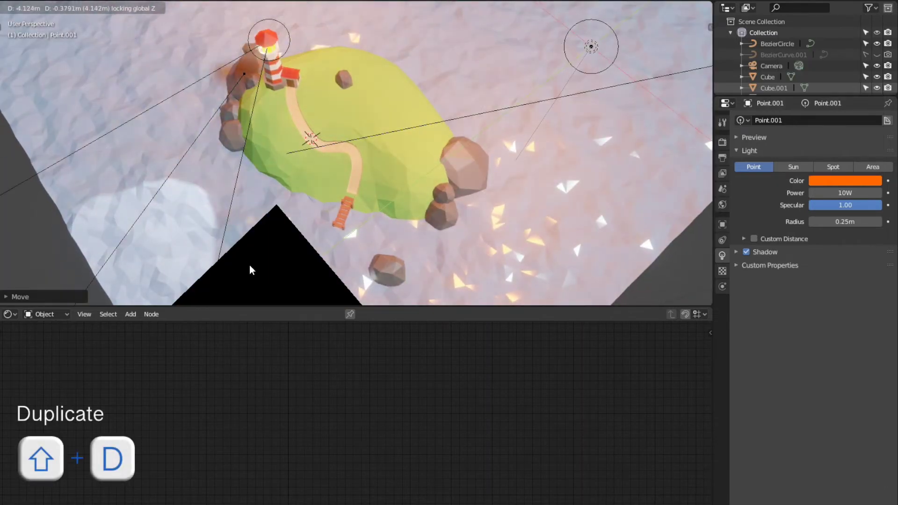
{"action": "left_click", "coordinate": [333, 237]}
{"action": "key", "text": "KP_0"}
{"action": "scroll", "coordinate": [409, 172], "scroll_direction": "down", "scroll_amount": 2}
{"action": "key", "text": "g"}
{"action": "key", "text": "z"}
{"action": "left_click", "coordinate": [361, 170]}
- Change the duplicated light's colour to a pale pink
{"action": "left_click", "coordinate": [838, 180]}
{"action": "left_click", "coordinate": [846, 103]}
{"action": "left_click_drag", "start_coordinate": [846, 102], "coordinate": [832, 98]}
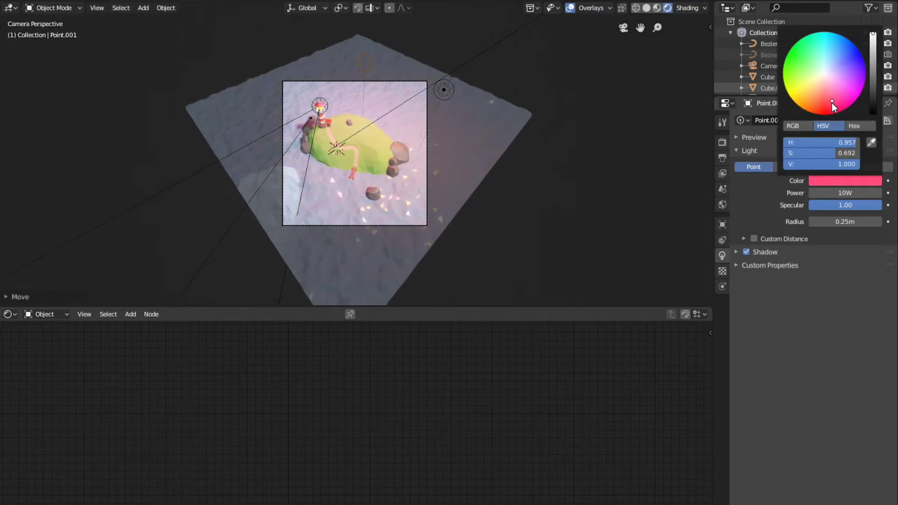
{"action": "mouse_move", "coordinate": [515, 141]}
{"action": "middle_mouse_down"}
{"action": "mouse_move", "coordinate": [375, 154]}
{"action": "mouse_move", "coordinate": [328, 140]}
{"action": "middle_mouse_up"}
{"action": "left_click", "coordinate": [846, 180]}
{"action": "left_click", "coordinate": [826, 97]}
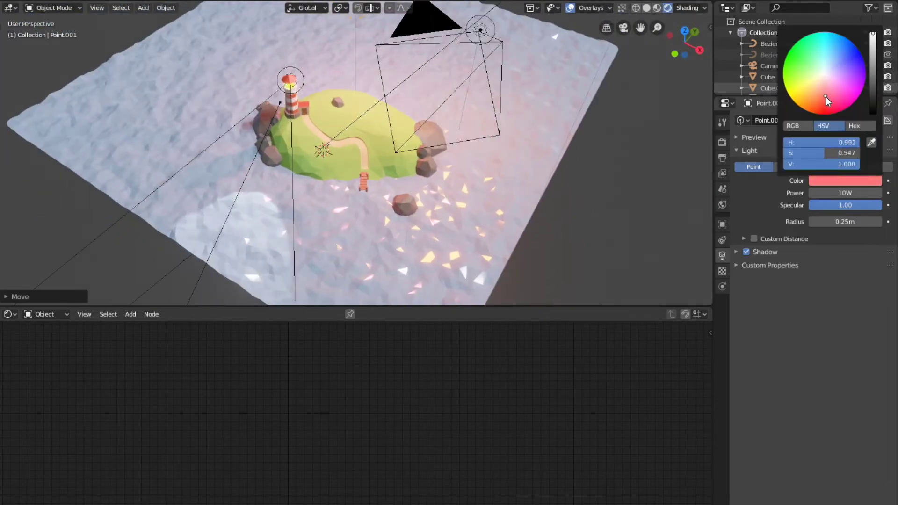
{"action": "middle_click_drag", "start_coordinate": [468, 164], "coordinate": [369, 149]}
{"action": "key", "text": "g"}
{"action": "mouse_move", "coordinate": [349, 96]}
{"action": "middle_mouse_down"}
{"action": "mouse_move", "coordinate": [383, 143]}
{"action": "mouse_move", "coordinate": [447, 154]}
{"action": "middle_mouse_up"}
- Render an F12 preview of the lit scene and inspect it
{"action": "key", "text": "F12"}
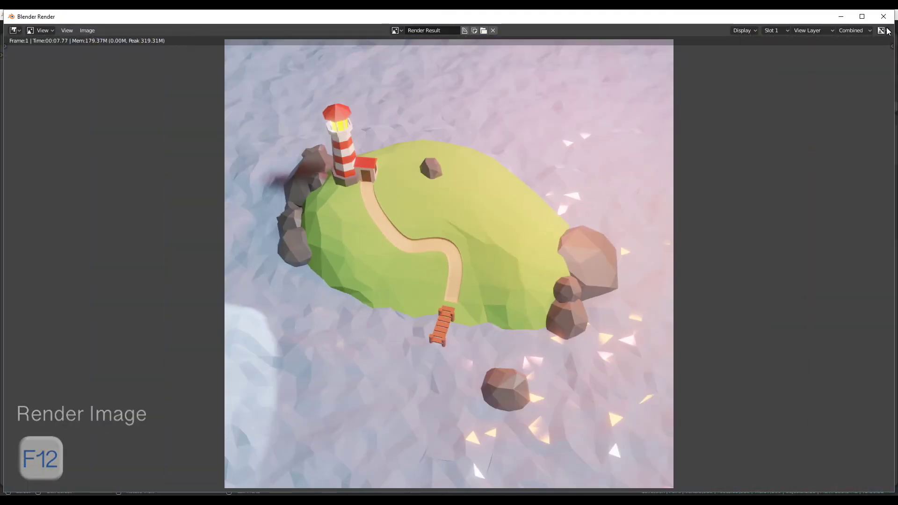
{"action": "left_click", "coordinate": [884, 17]}
{"action": "mouse_move", "coordinate": [452, 240]}
{"action": "middle_mouse_down"}
{"action": "mouse_move", "coordinate": [422, 215]}
{"action": "mouse_move", "coordinate": [464, 228]}
{"action": "mouse_move", "coordinate": [535, 200]}
{"action": "mouse_move", "coordinate": [513, 190]}
{"action": "mouse_move", "coordinate": [529, 208]}
{"action": "mouse_move", "coordinate": [464, 167]}
{"action": "middle_mouse_up"}
{"action": "key", "text": "shift+a"}
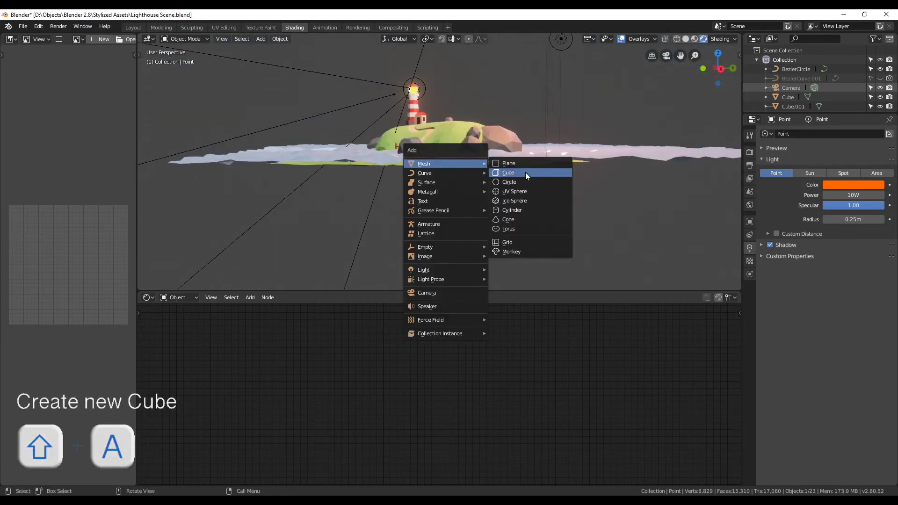
- Add a cube and scale it up to enclose the scene, checking it from the camera view
{"action": "left_click", "coordinate": [526, 172]}
{"action": "key", "text": "KP_0"}
{"action": "key", "text": "s"}
{"action": "left_click", "coordinate": [524, 168]}
{"action": "middle_click_drag", "start_coordinate": [524, 167], "coordinate": [533, 183]}
{"action": "key", "text": "s"}
{"action": "left_click", "coordinate": [571, 212]}
{"action": "key", "text": "KP_0"}
{"action": "key", "text": "s"}
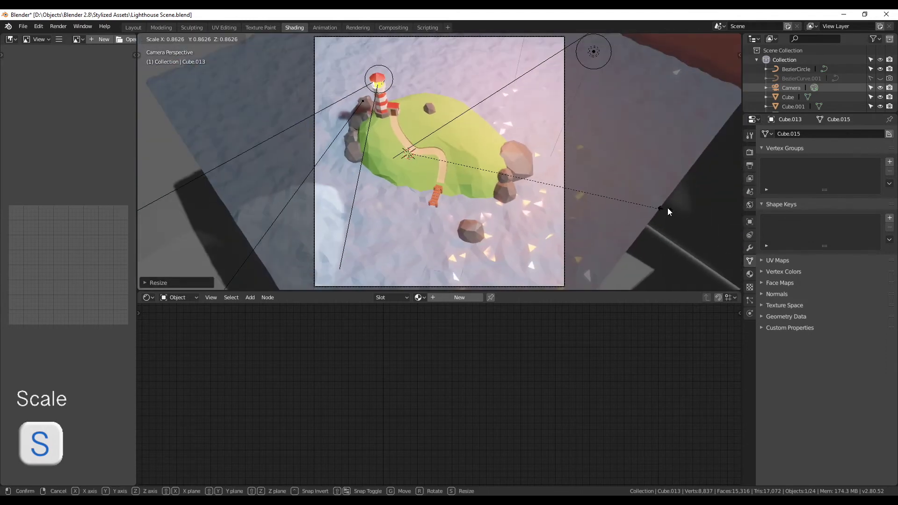
{"action": "left_click", "coordinate": [565, 187]}
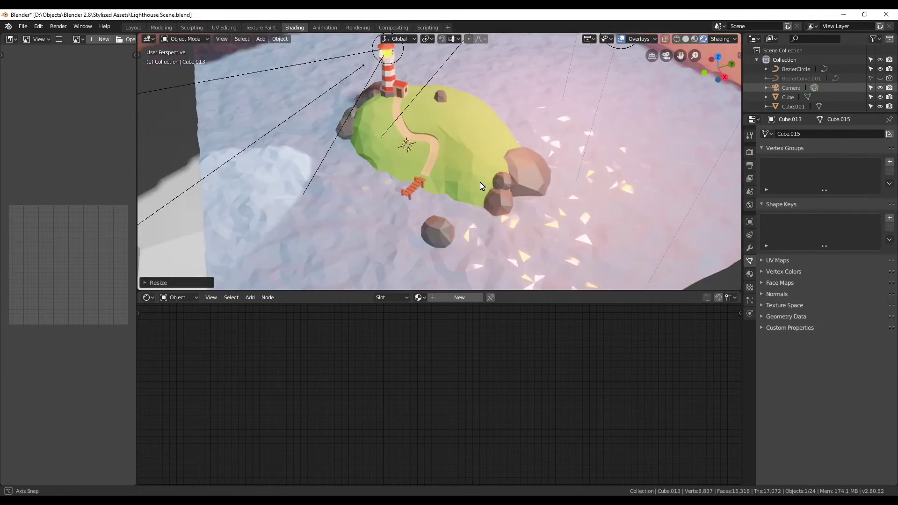
{"action": "middle_click_drag", "start_coordinate": [480, 181], "coordinate": [501, 172]}
{"action": "key", "text": "KP_0"}
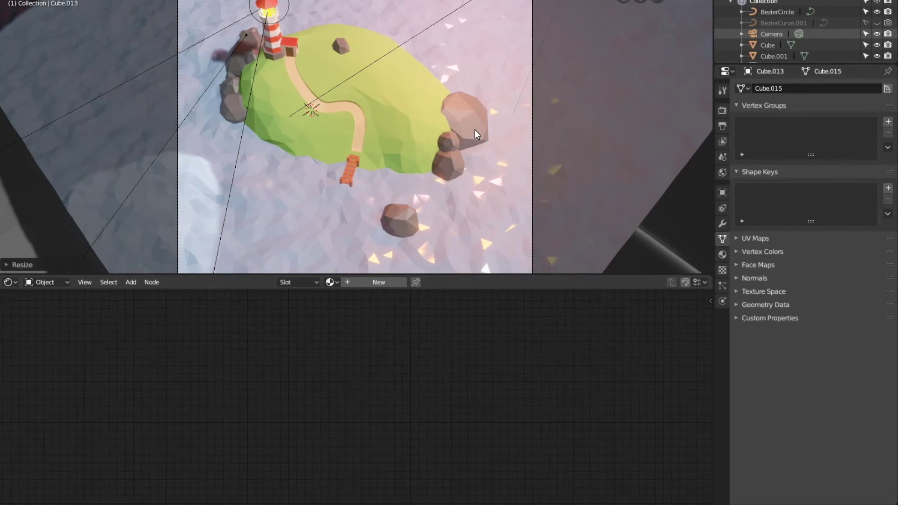
- Give the cube a new material using a Principled Volume shader linked to the Volume output
{"action": "left_click", "coordinate": [722, 255]}
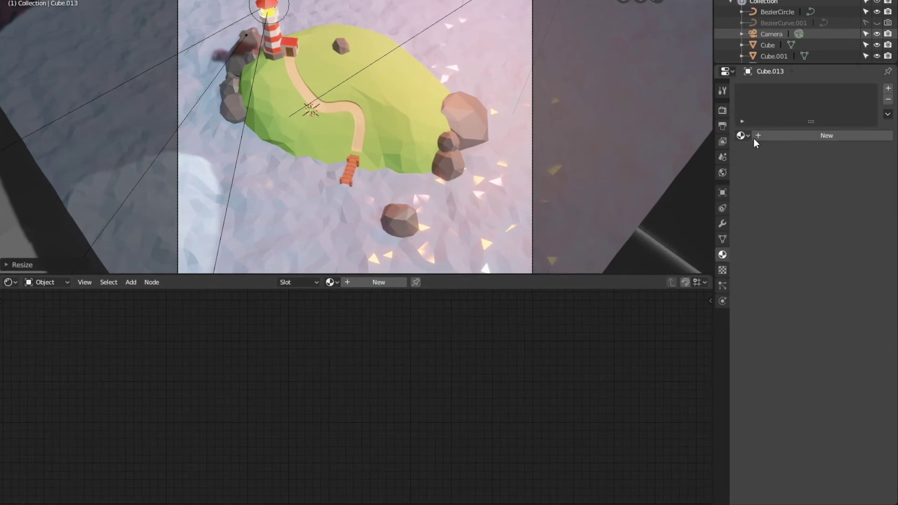
{"action": "left_click", "coordinate": [755, 138]}
{"action": "left_click", "coordinate": [838, 204]}
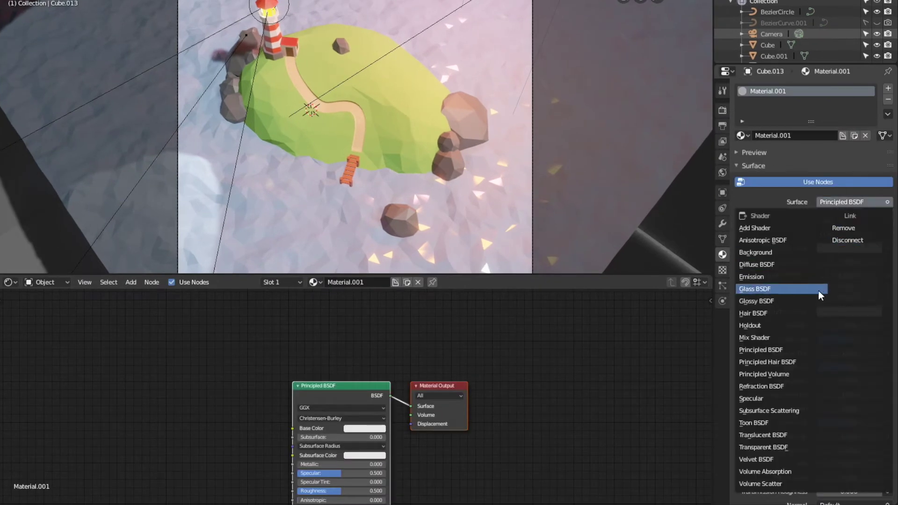
{"action": "left_click", "coordinate": [802, 377]}
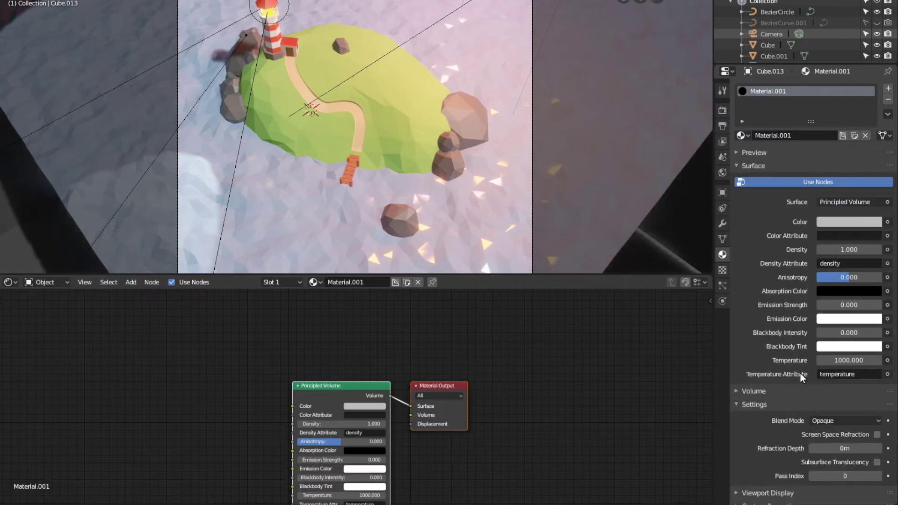
{"action": "scroll", "coordinate": [513, 430], "scroll_direction": "up", "scroll_amount": 2}
{"action": "left_click_drag", "start_coordinate": [484, 347], "coordinate": [485, 357]}
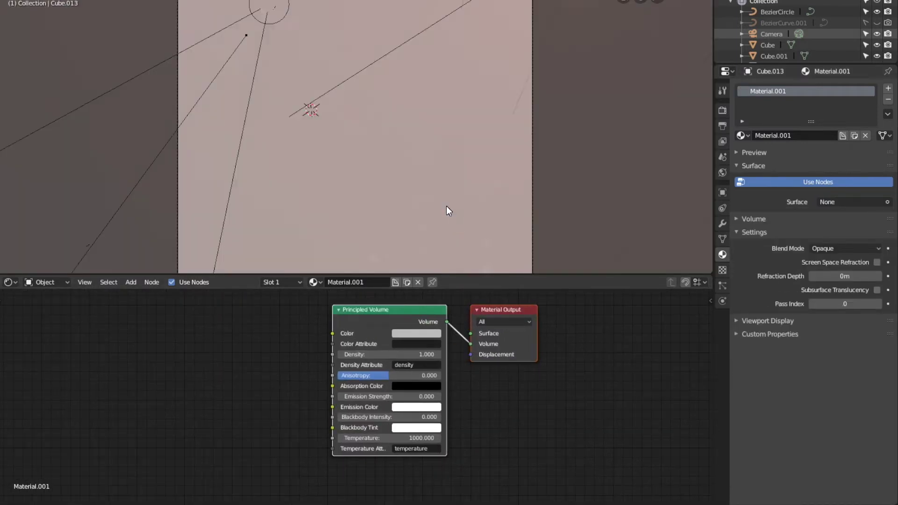
- Set the fog density to 0.010 and its colour to white, then render
{"action": "left_click_drag", "start_coordinate": [412, 354], "coordinate": [391, 355]}
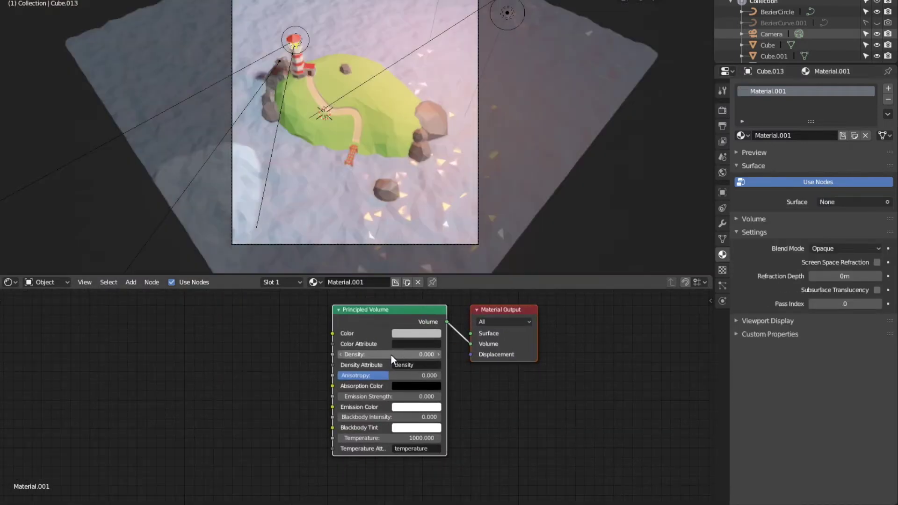
{"action": "left_click", "coordinate": [417, 333]}
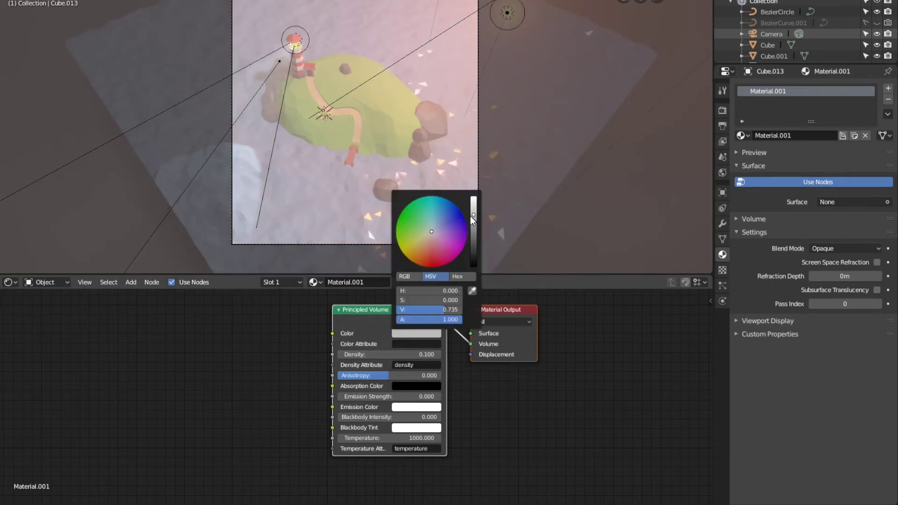
{"action": "left_click_drag", "start_coordinate": [473, 213], "coordinate": [474, 199]}
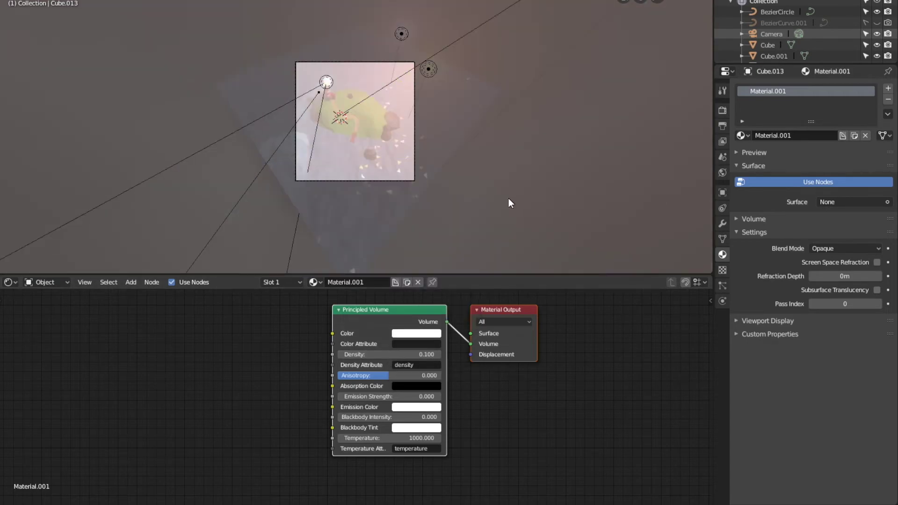
{"action": "key", "text": "Return"}
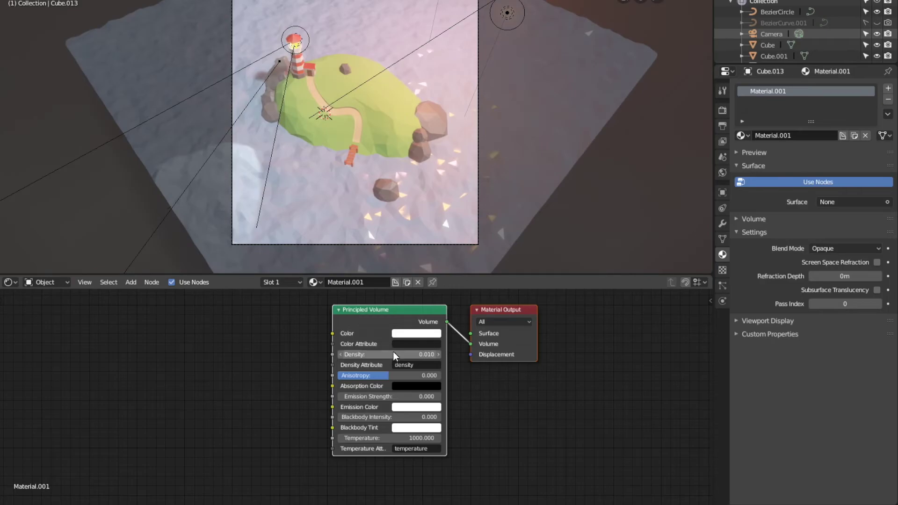
{"action": "key", "text": "F12"}
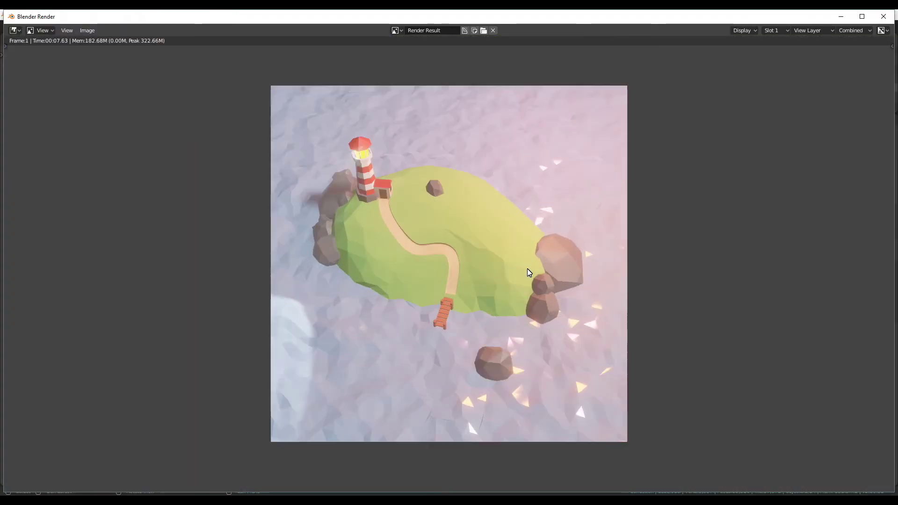
- Close the render window and raise the Bloom threshold in Render properties
{"action": "left_click", "coordinate": [886, 18]}
{"action": "middle_click_drag", "start_coordinate": [504, 428], "coordinate": [504, 363]}
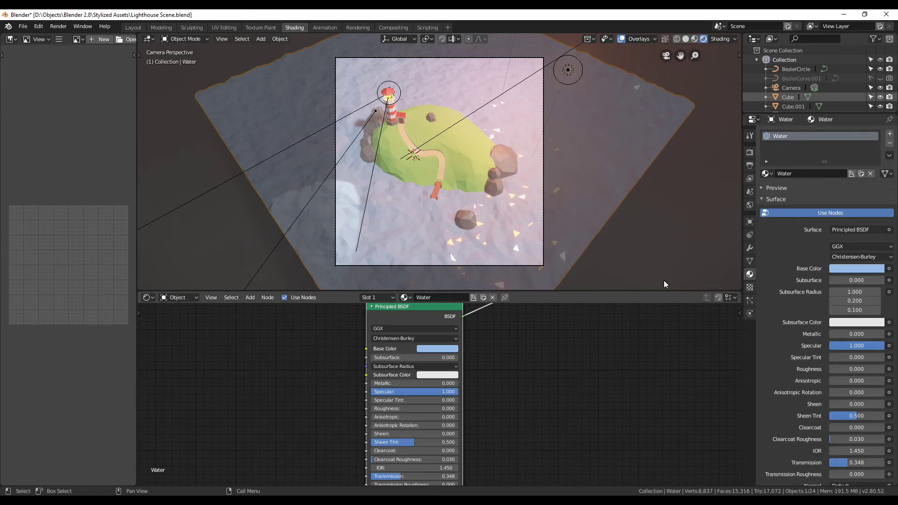
{"action": "left_click", "coordinate": [750, 166]}
{"action": "left_click", "coordinate": [792, 88]}
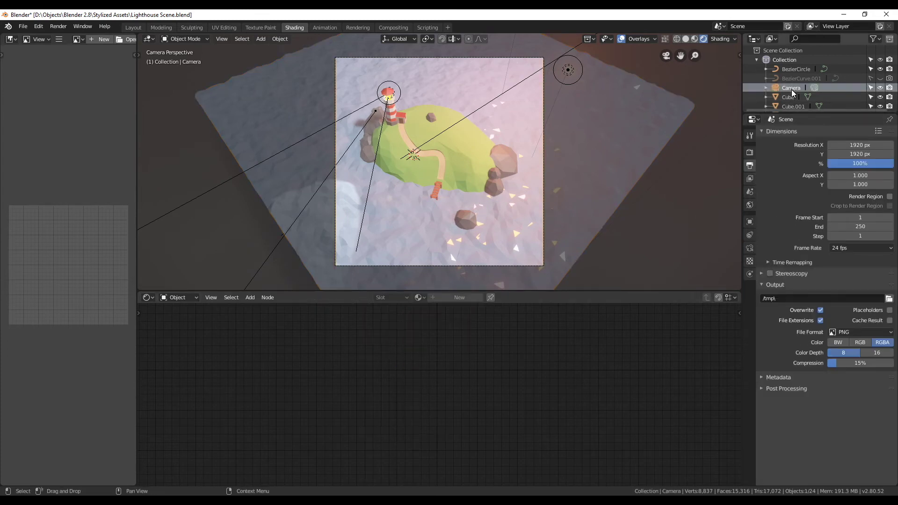
{"action": "left_click", "coordinate": [750, 153]}
{"action": "left_click_drag", "start_coordinate": [844, 221], "coordinate": [855, 222]}
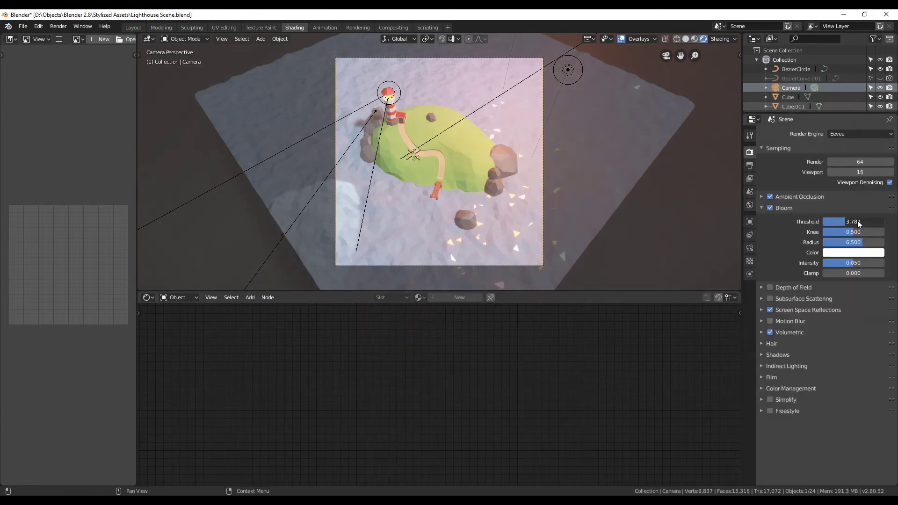
- Enable camera depth of field with the lighthouse Cylinder.001 as focus object
{"action": "left_click", "coordinate": [779, 288]}
{"action": "left_click", "coordinate": [750, 248]}
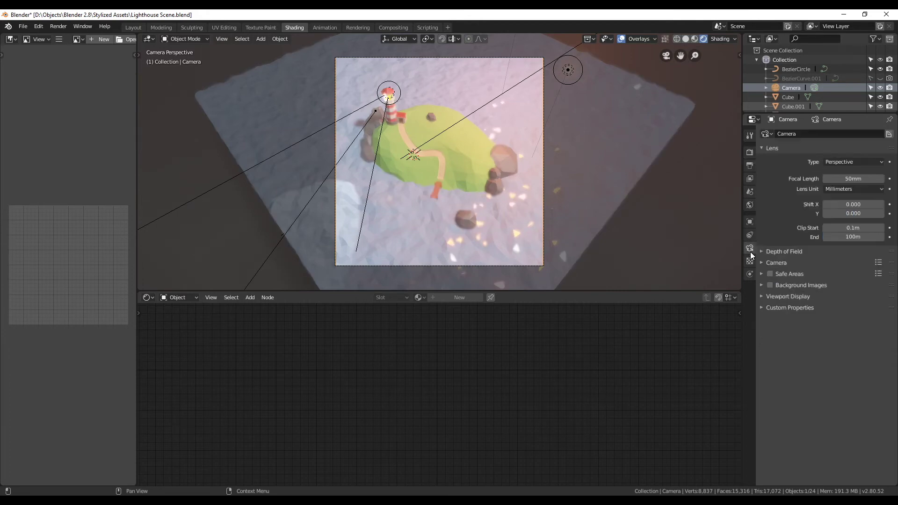
{"action": "left_click", "coordinate": [791, 252]}
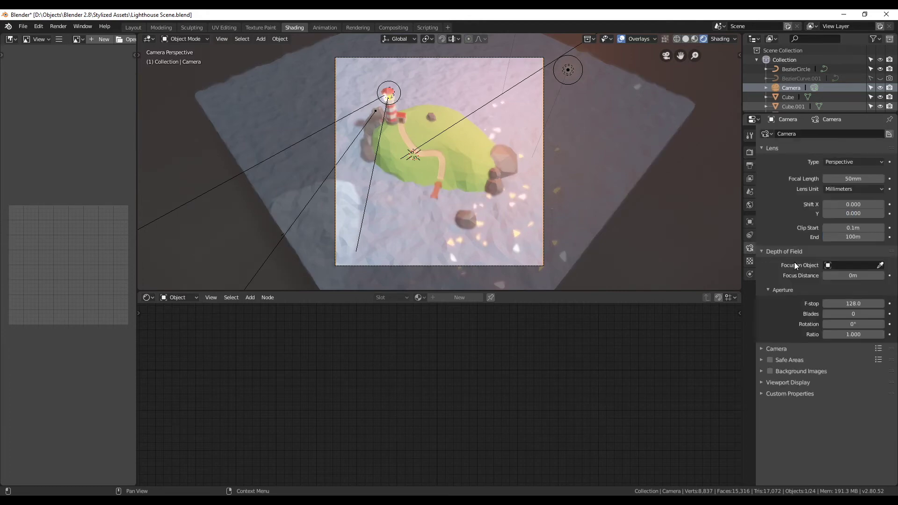
{"action": "left_click", "coordinate": [434, 150]}
{"action": "scroll", "coordinate": [434, 155], "scroll_direction": "up", "scroll_amount": 3}
{"action": "left_click", "coordinate": [873, 266]}
{"action": "left_click", "coordinate": [354, 77]}
{"action": "scroll", "coordinate": [404, 155], "scroll_direction": "down", "scroll_amount": 3}
{"action": "scroll", "coordinate": [405, 156], "scroll_direction": "up", "scroll_amount": 3}
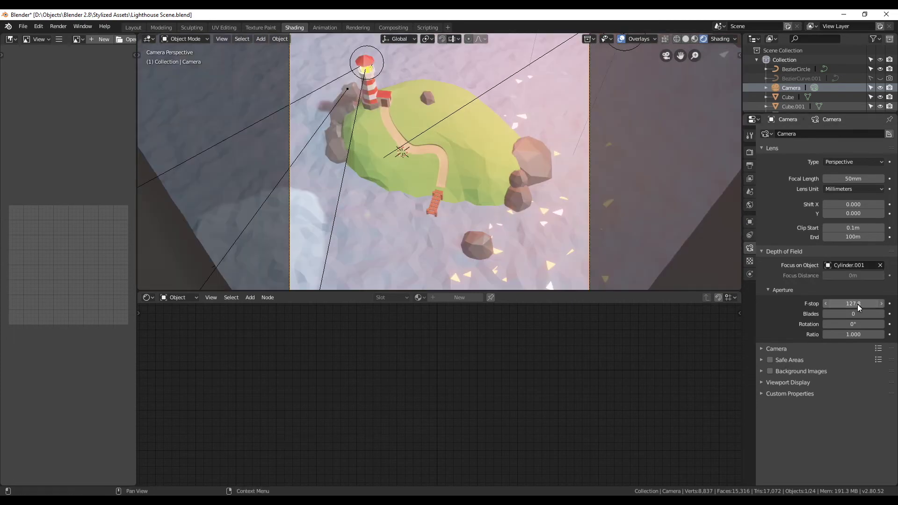
- Set the camera F-stop to about 120.2 and select the sun light 'Light'
{"action": "left_click_drag", "start_coordinate": [523, 291], "coordinate": [522, 379]}
{"action": "scroll", "coordinate": [540, 276], "scroll_direction": "down", "scroll_amount": 2}
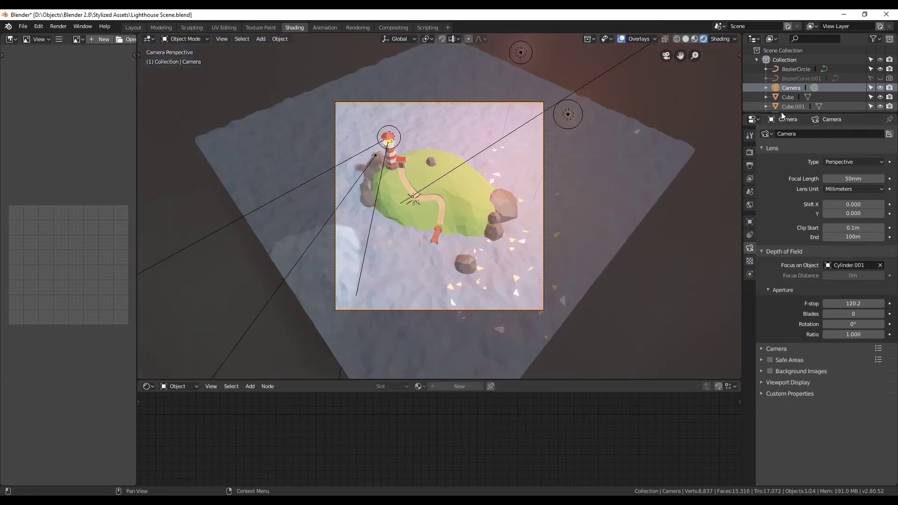
{"action": "scroll", "coordinate": [790, 100], "scroll_direction": "down", "scroll_amount": 5}
{"action": "left_click", "coordinate": [788, 95]}
{"action": "scroll", "coordinate": [558, 123], "scroll_direction": "down", "scroll_amount": 3}
{"action": "left_click", "coordinate": [558, 123]}
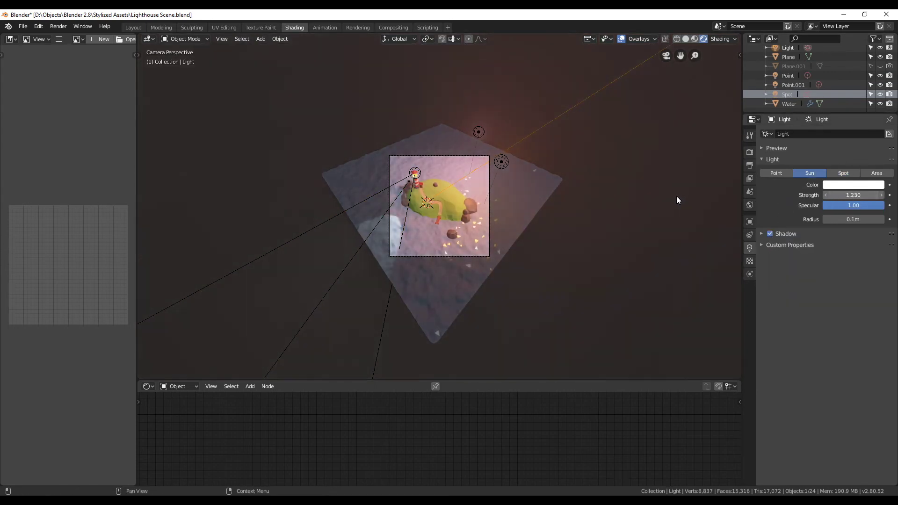
- Make the Spot light yellow with a power of 5 W
{"action": "left_click", "coordinate": [417, 204]}
{"action": "scroll", "coordinate": [417, 204], "scroll_direction": "up", "scroll_amount": 3}
{"action": "scroll", "coordinate": [417, 204], "scroll_direction": "up", "scroll_amount": 1}
{"action": "left_click", "coordinate": [853, 185]}
{"action": "left_click", "coordinate": [809, 118]}
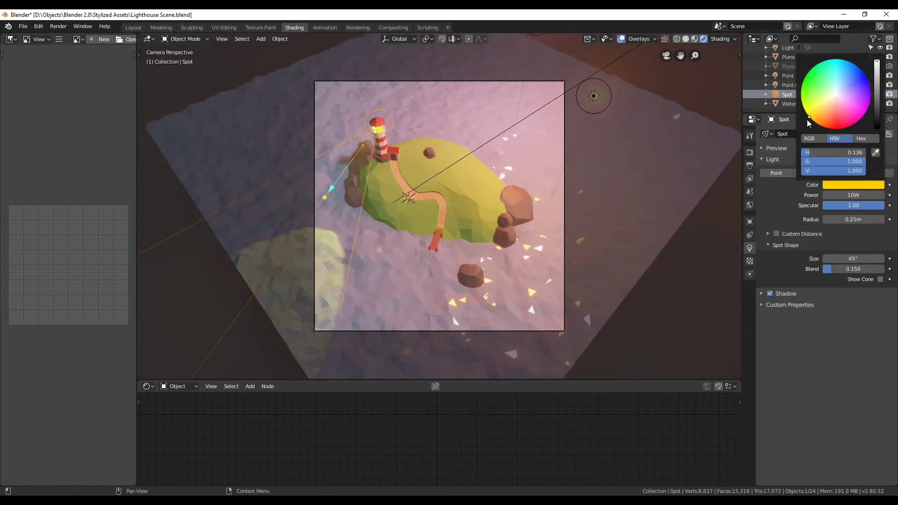
{"action": "scroll", "coordinate": [502, 234], "scroll_direction": "up", "scroll_amount": 2}
{"action": "scroll", "coordinate": [502, 234], "scroll_direction": "down", "scroll_amount": 1}
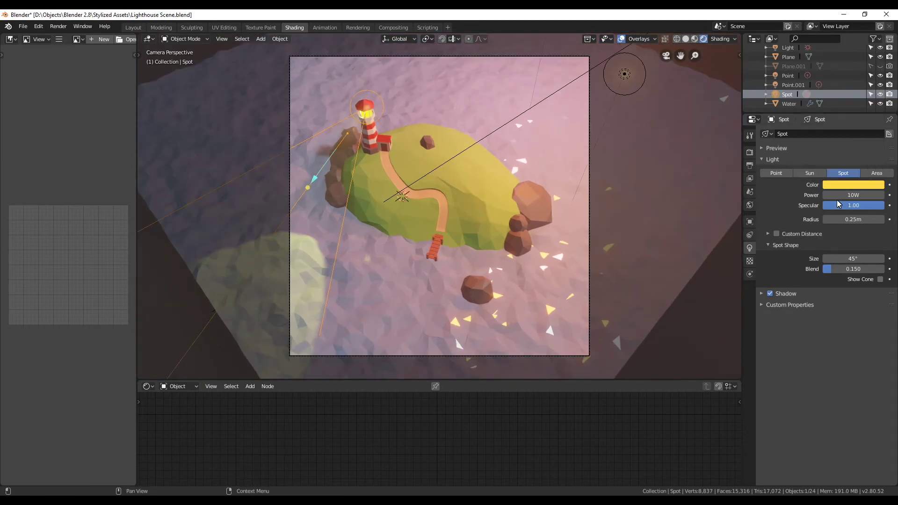
{"action": "left_click", "coordinate": [841, 195]}
{"action": "type", "text": "5"}
{"action": "key", "text": "Return"}
- Add a point light and move it horizontally into place near the lighthouse
{"action": "key", "text": "shift+a"}
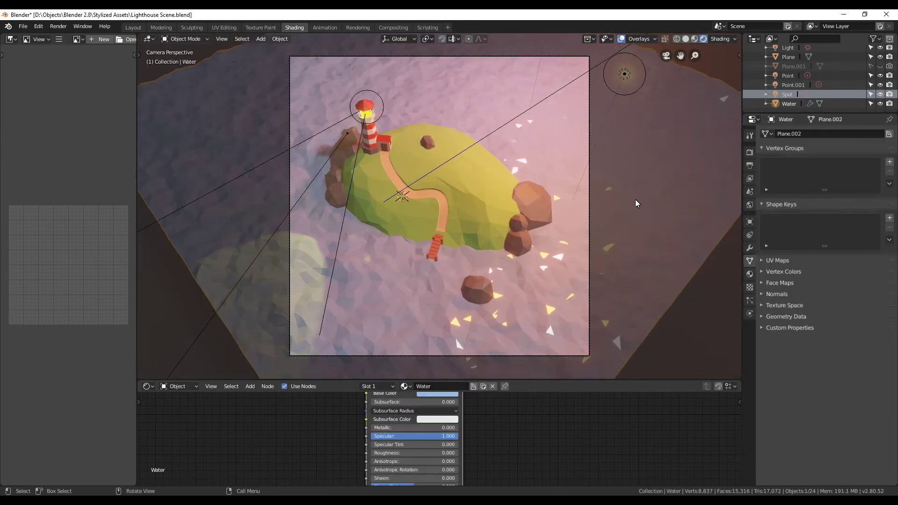
{"action": "left_click", "coordinate": [412, 464]}
{"action": "scroll", "coordinate": [559, 197], "scroll_direction": "down", "scroll_amount": 3}
{"action": "key", "text": "g"}
{"action": "key", "text": "shift+z"}
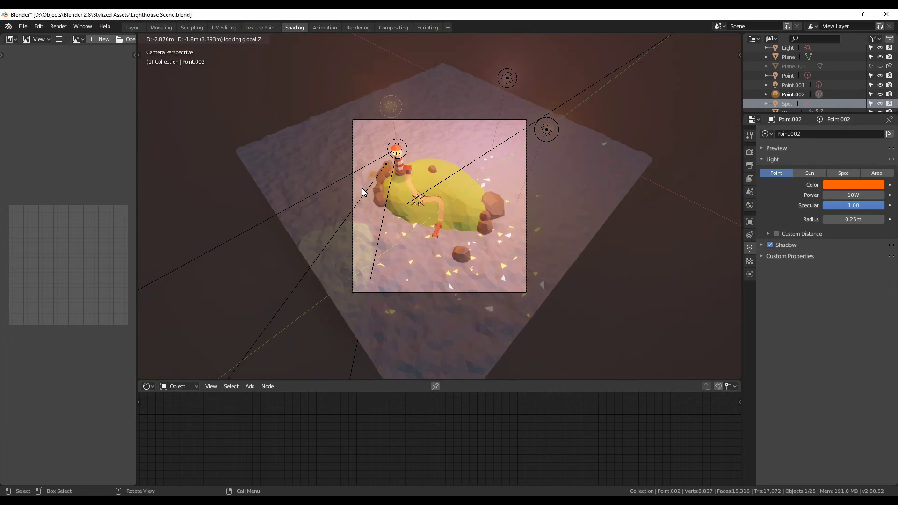
{"action": "left_click", "coordinate": [362, 188]}
- Make the new point light yellow with a low power
{"action": "left_click", "coordinate": [854, 185]}
{"action": "left_click", "coordinate": [835, 82]}
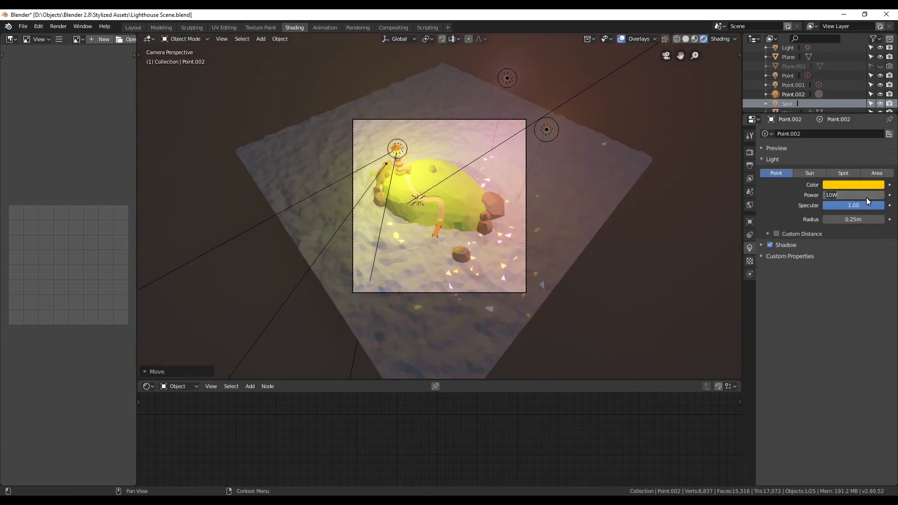
{"action": "type", "text": "2"}
{"action": "key", "text": "Return"}
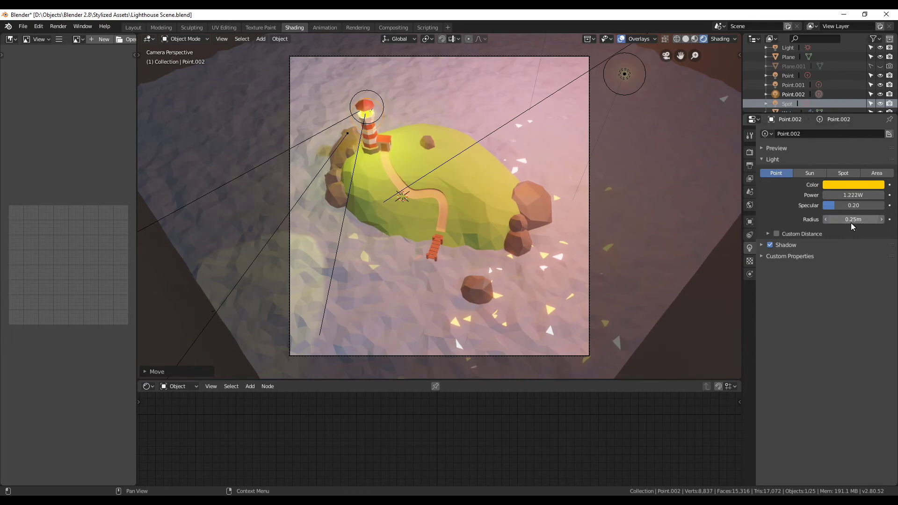
{"action": "scroll", "coordinate": [714, 167], "scroll_direction": "down", "scroll_amount": 2}
{"action": "scroll", "coordinate": [714, 167], "scroll_direction": "up", "scroll_amount": 1}
{"action": "scroll", "coordinate": [507, 127], "scroll_direction": "down", "scroll_amount": 2}
- Tint the sun light 'Light' warm orange and render the scene
{"action": "left_click", "coordinate": [507, 127]}
{"action": "left_click", "coordinate": [543, 96]}
{"action": "left_click", "coordinate": [547, 130]}
{"action": "left_click", "coordinate": [853, 185]}
{"action": "left_click", "coordinate": [827, 104]}
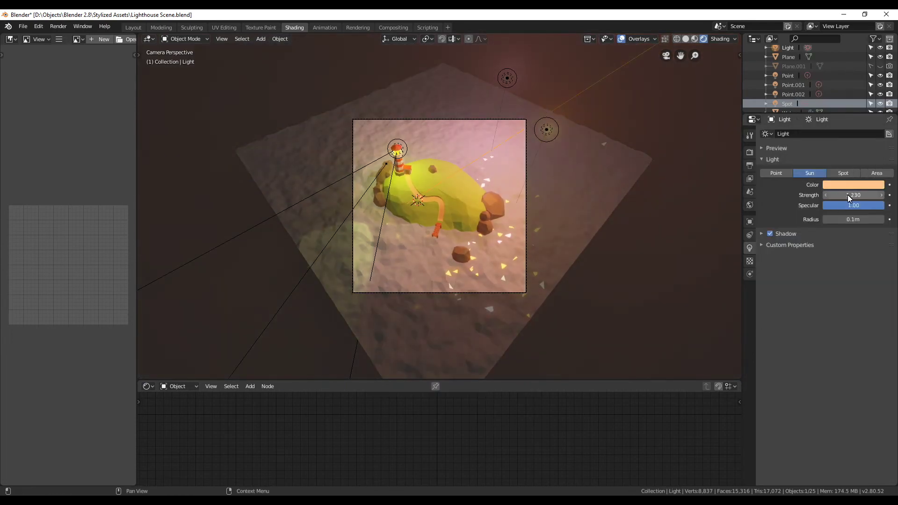
{"action": "scroll", "coordinate": [488, 231], "scroll_direction": "up", "scroll_amount": 3}
{"action": "key", "text": "F12"}
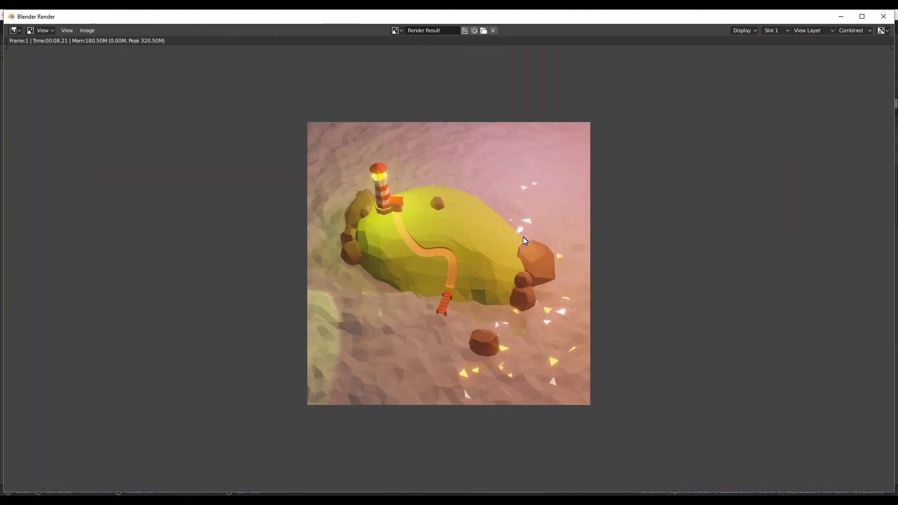
- Set the spot light radius to 0.15 m, cone size 26.2°, blend 0.529, and show its cone
{"action": "left_click", "coordinate": [884, 16]}
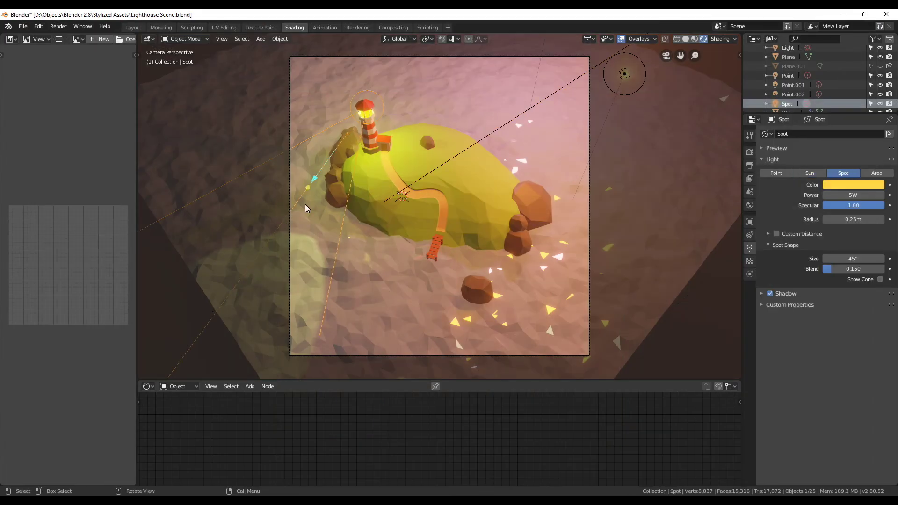
{"action": "left_click_drag", "start_coordinate": [759, 217], "coordinate": [749, 217]}
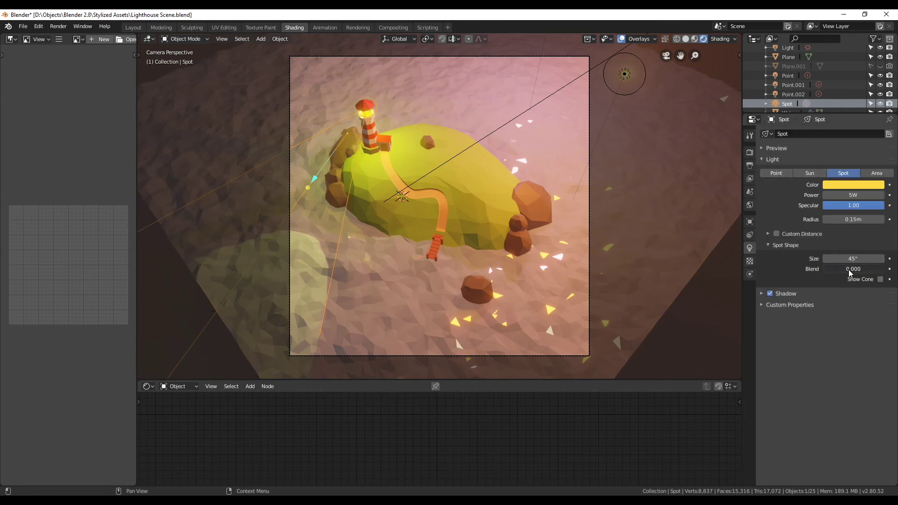
{"action": "left_click_drag", "start_coordinate": [857, 259], "coordinate": [776, 271]}
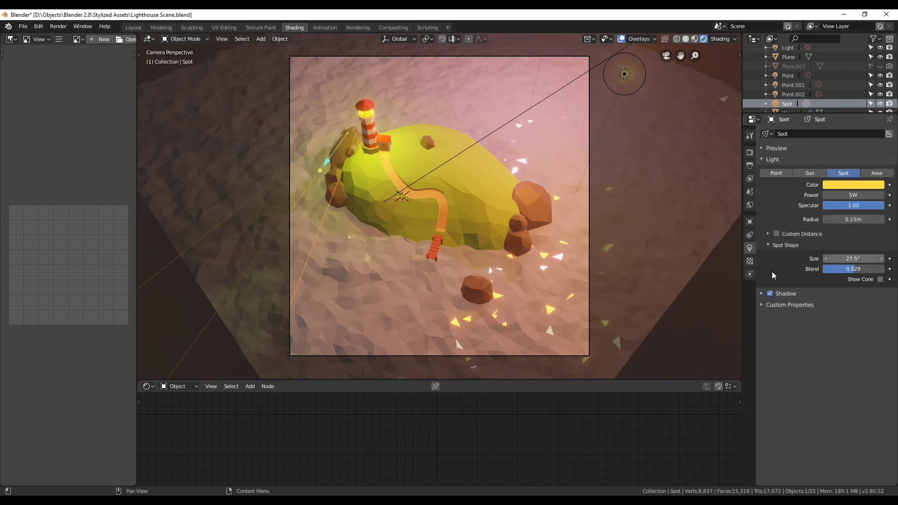
{"action": "scroll", "coordinate": [423, 281], "scroll_direction": "down", "scroll_amount": 5}
{"action": "left_click", "coordinate": [880, 279]}
{"action": "scroll", "coordinate": [512, 270], "scroll_direction": "up", "scroll_amount": 4}
- Try the spot's custom distance, turn it back off, and inspect the beam from an orbited view
{"action": "left_click", "coordinate": [767, 233]}
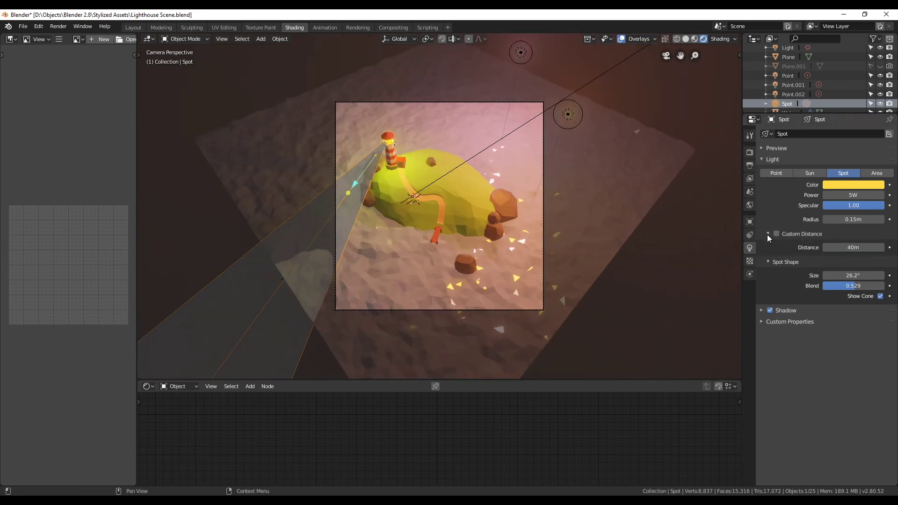
{"action": "type", "text": "12m"}
{"action": "key", "text": "Return"}
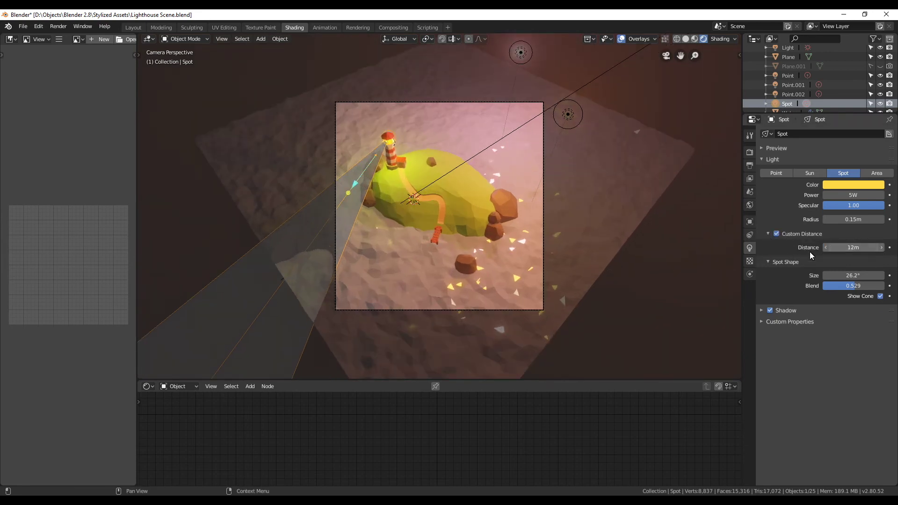
{"action": "scroll", "coordinate": [608, 294], "scroll_direction": "down", "scroll_amount": 4}
{"action": "left_click", "coordinate": [776, 234]}
{"action": "left_click", "coordinate": [768, 234]}
{"action": "middle_click_drag", "start_coordinate": [522, 264], "coordinate": [358, 234]}
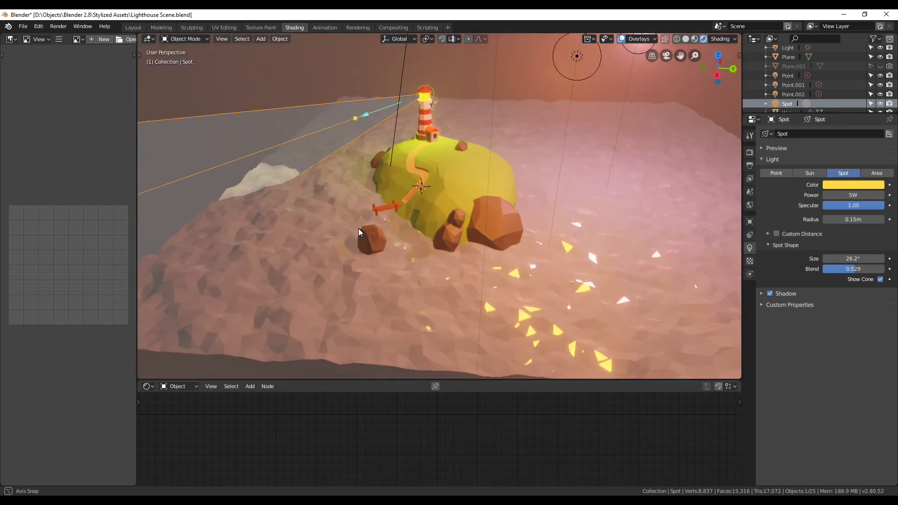
{"action": "key", "text": "KP_0"}
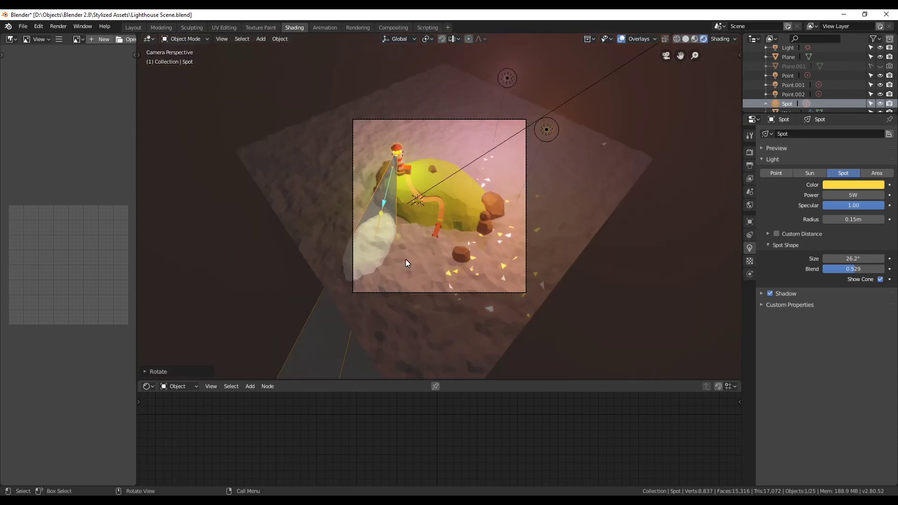
- Duplicate one of the rocks and place the copy on the ground plane near the lighthouse
{"action": "scroll", "coordinate": [412, 271], "scroll_direction": "up", "scroll_amount": 3}
{"action": "left_click", "coordinate": [517, 225]}
{"action": "key", "text": "shift+d"}
{"action": "key", "text": "shift+z"}
{"action": "left_click", "coordinate": [326, 280]}
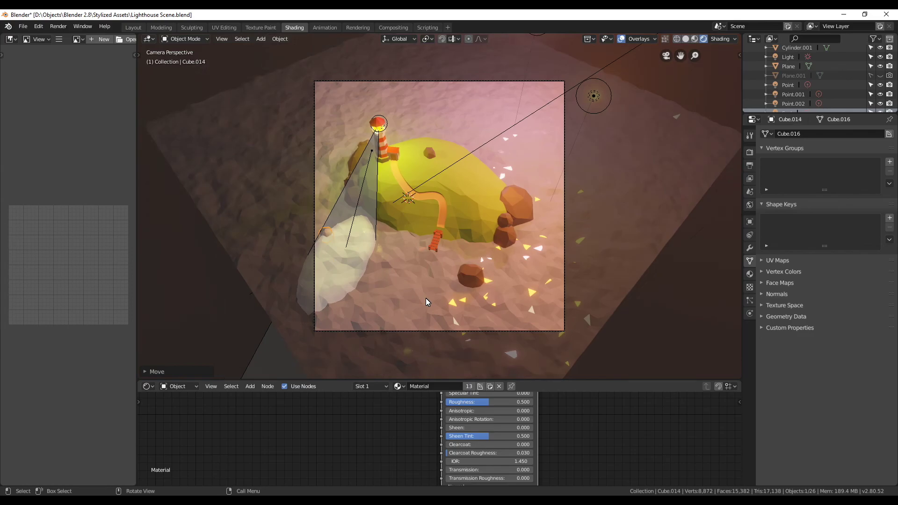
- Do a test render, then enlarge the node editor on the Water material's Principled BSDF nodes
{"action": "key", "text": "F12"}
{"action": "scroll", "coordinate": [617, 321], "scroll_direction": "up", "scroll_amount": 1}
{"action": "scroll", "coordinate": [655, 367], "scroll_direction": "down", "scroll_amount": 1}
{"action": "left_click", "coordinate": [883, 16]}
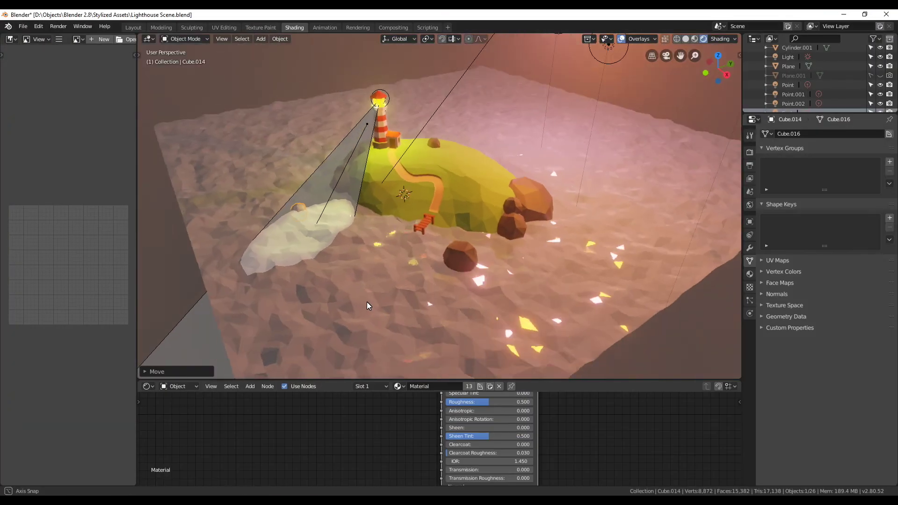
{"action": "middle_click_drag", "start_coordinate": [361, 307], "coordinate": [440, 366]}
{"action": "scroll", "coordinate": [524, 462], "scroll_direction": "down", "scroll_amount": 2}
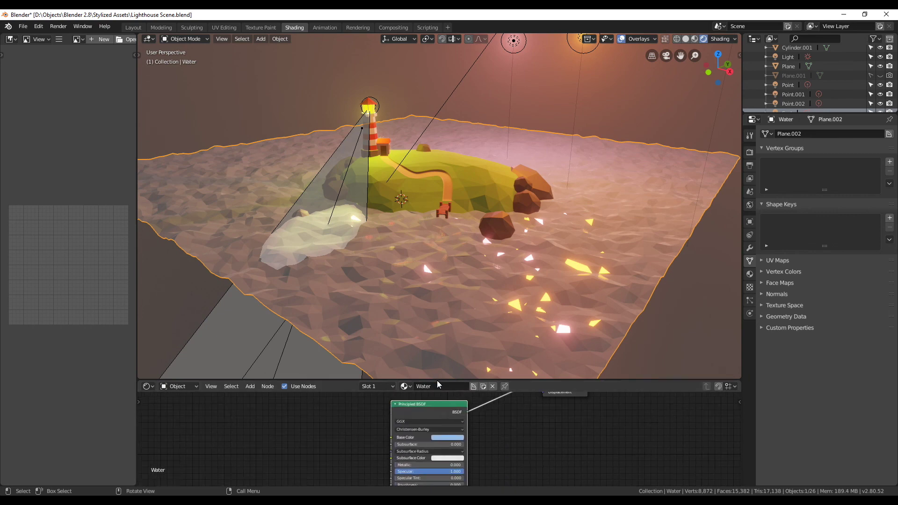
{"action": "left_click_drag", "start_coordinate": [437, 380], "coordinate": [456, 248]}
{"action": "middle_click_drag", "start_coordinate": [399, 299], "coordinate": [401, 319]}
{"action": "key", "text": "shift+a"}
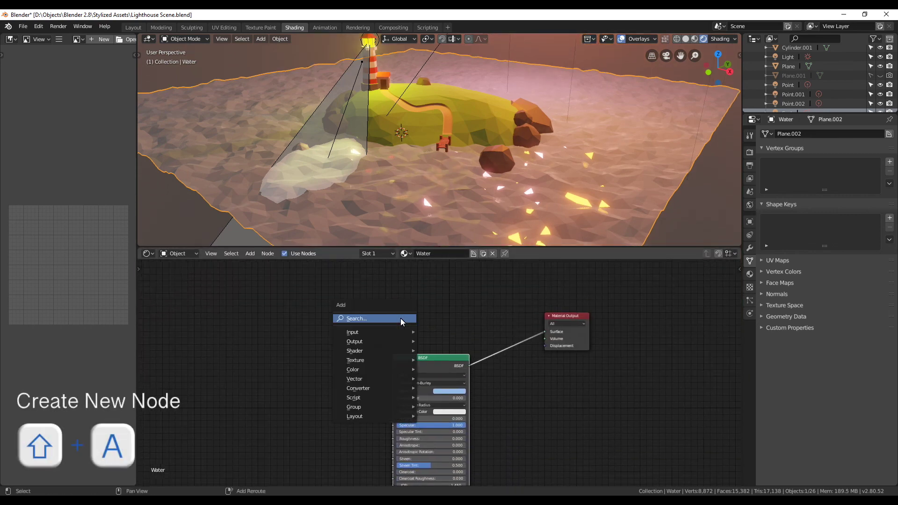
- Add a Transparent BSDF and a Mix Shader on the Water output link, wiring them together
{"action": "left_click", "coordinate": [447, 340]}
{"action": "left_click", "coordinate": [407, 308]}
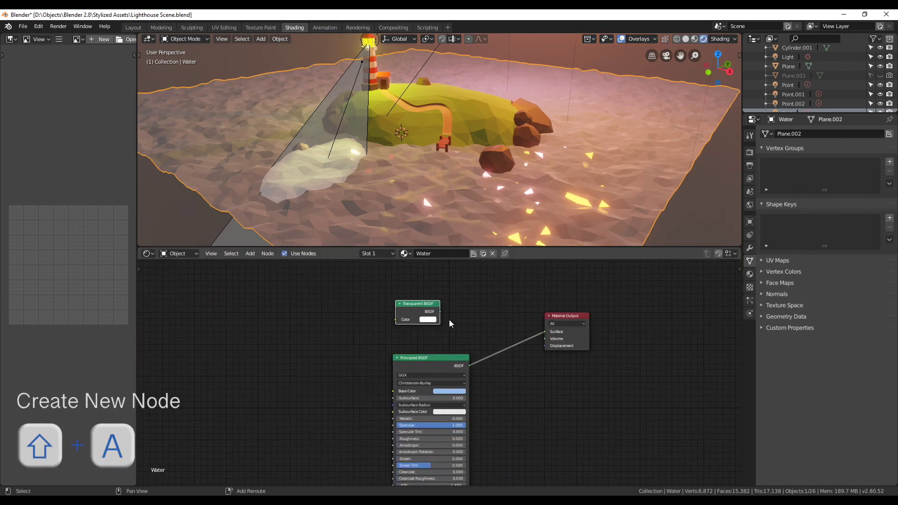
{"action": "key", "text": "shift+a"}
{"action": "left_click", "coordinate": [504, 372]}
{"action": "left_click", "coordinate": [494, 323]}
{"action": "left_click_drag", "start_coordinate": [441, 311], "coordinate": [497, 353]}
- Make the Transparent BSDF blue, set the Mix factor to 0.118, and render
{"action": "left_click", "coordinate": [428, 320]}
{"action": "left_click", "coordinate": [431, 266]}
{"action": "middle_click_drag", "start_coordinate": [412, 175], "coordinate": [420, 154]}
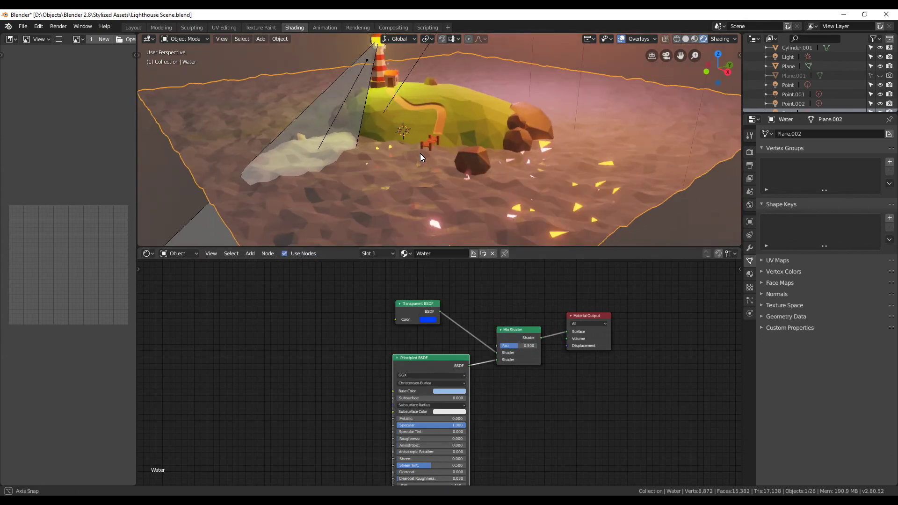
{"action": "scroll", "coordinate": [448, 174], "scroll_direction": "down", "scroll_amount": 3}
{"action": "left_click_drag", "start_coordinate": [411, 439], "coordinate": [423, 439]}
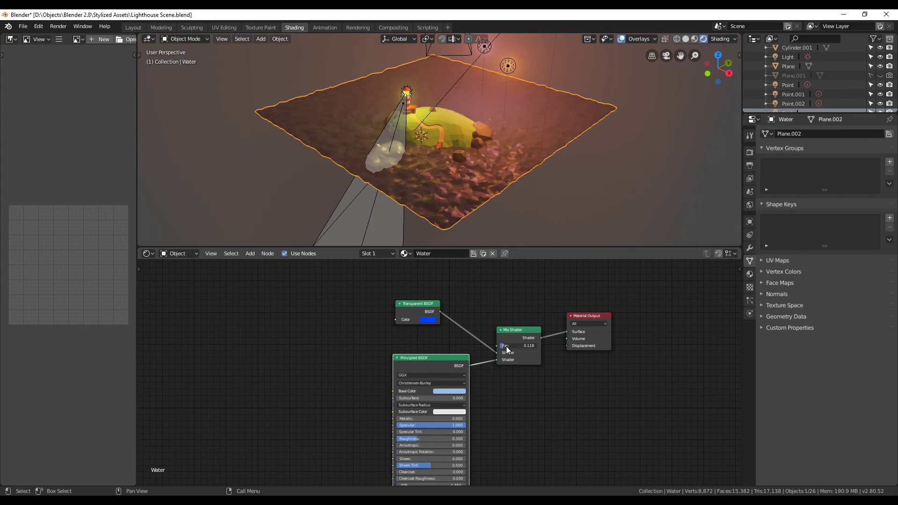
{"action": "scroll", "coordinate": [435, 187], "scroll_direction": "up", "scroll_amount": 5}
{"action": "key", "text": "F12"}
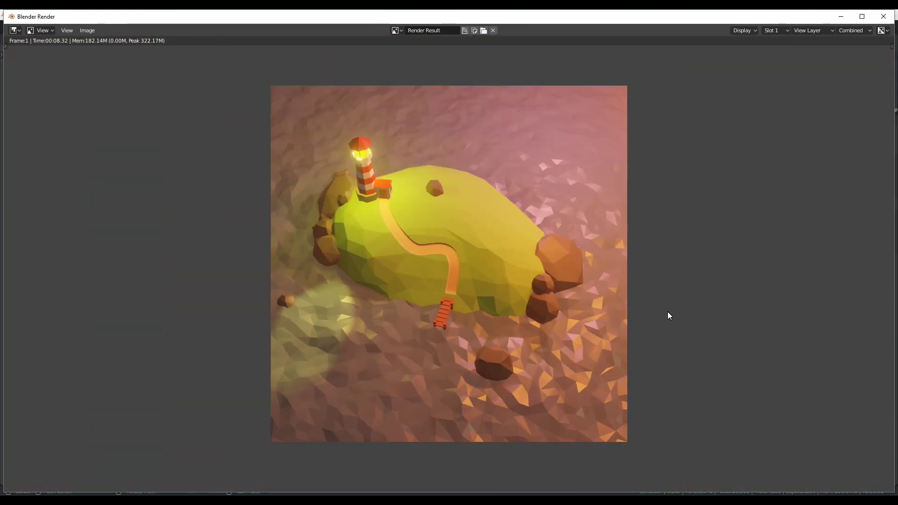
{"action": "scroll", "coordinate": [667, 312], "scroll_direction": "up", "scroll_amount": 1}
{"action": "scroll", "coordinate": [670, 316], "scroll_direction": "down", "scroll_amount": 1}
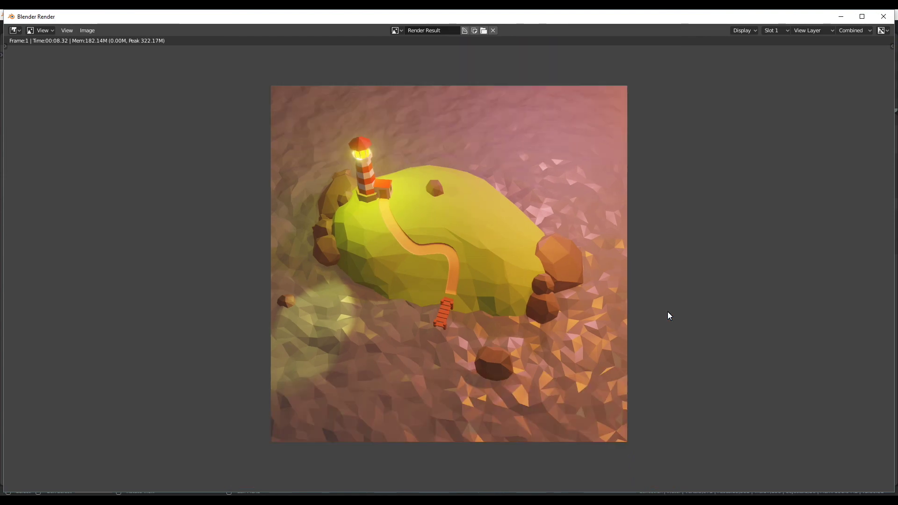